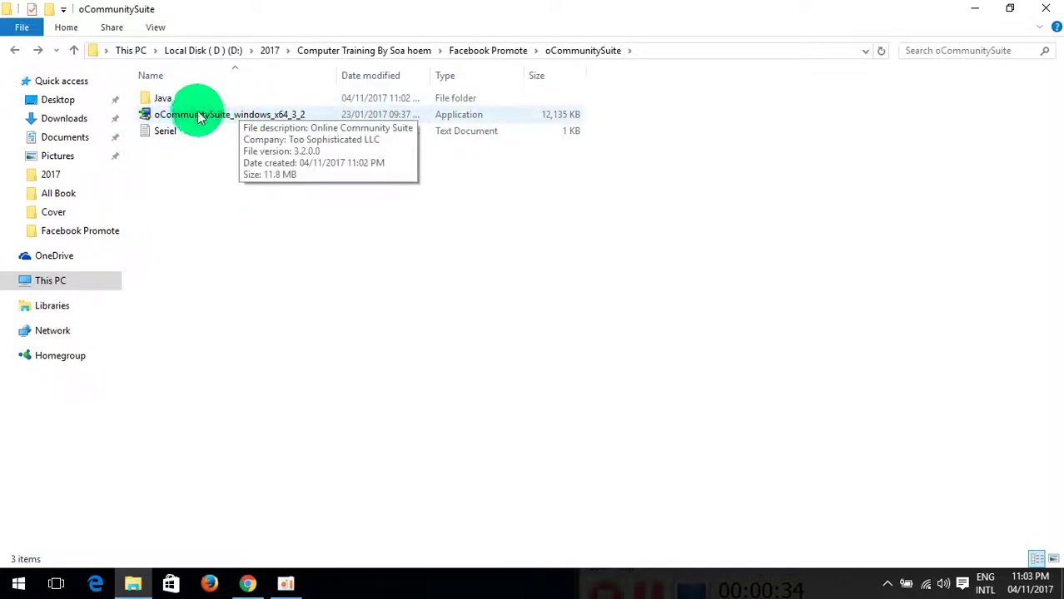
# Step: Run oCommunitySuite_windows_x64_3_2, which warns that no 64-bit Java runtime is installed
pyautogui.click(200, 116)
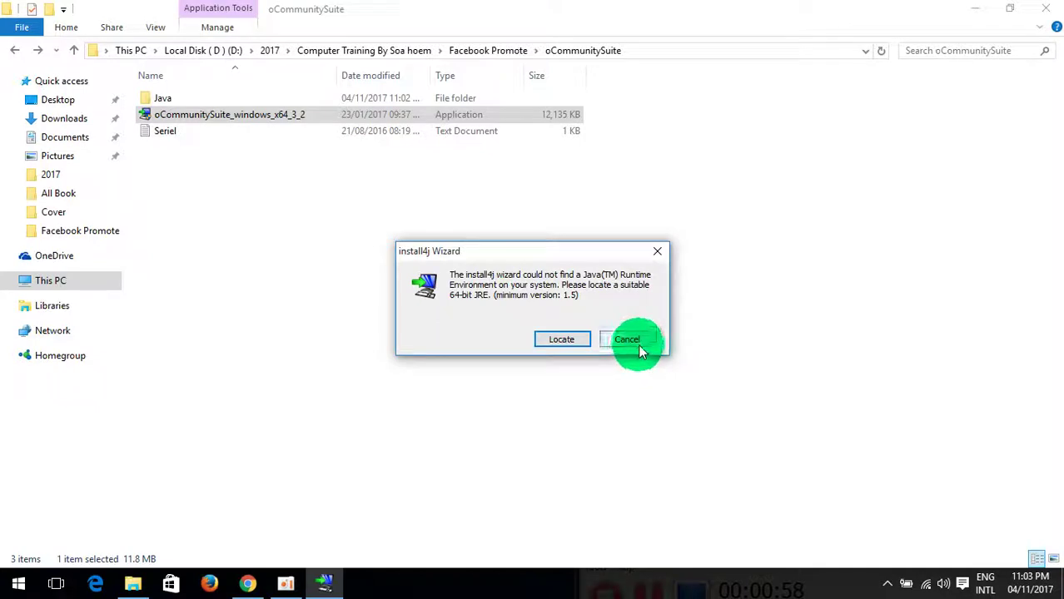
# Step: Dismiss the Java warning and open the Java folder to select jre-8u91-windows-x64
pyautogui.click(633, 341)
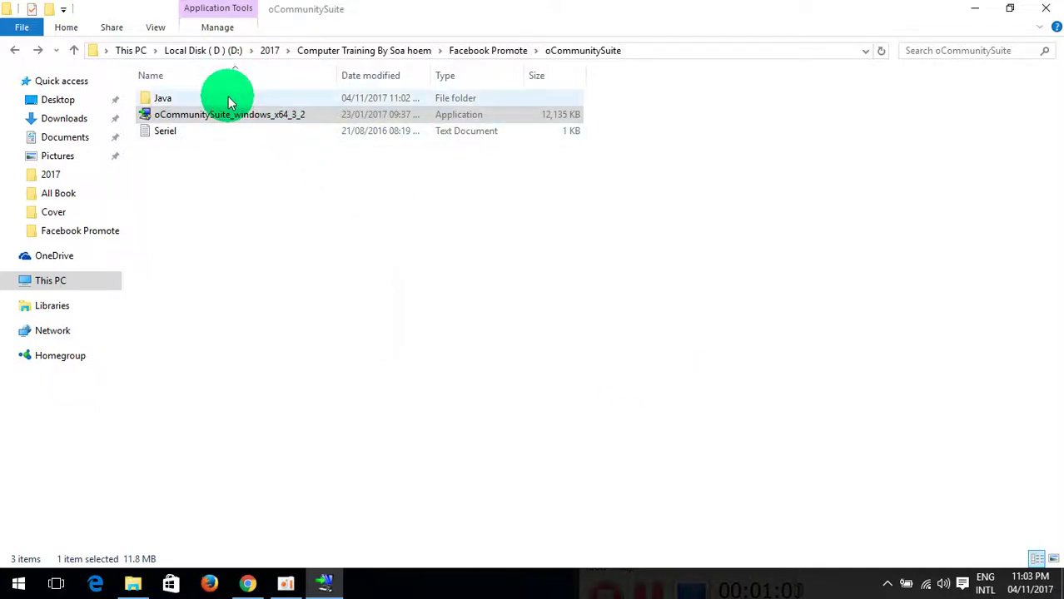
pyautogui.click(192, 98)
pyautogui.doubleClick(171, 98)
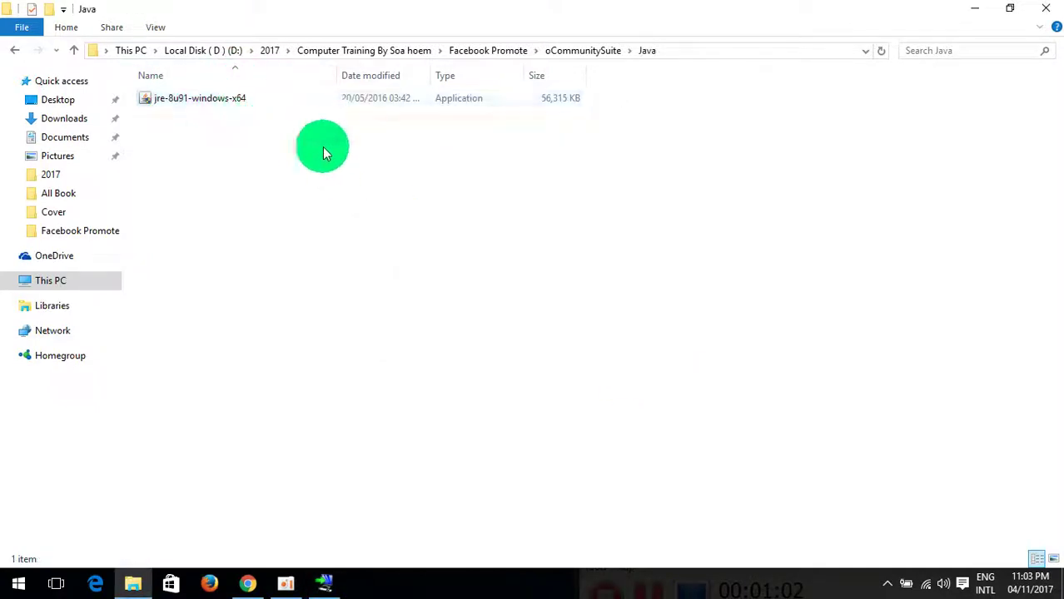
pyautogui.click(190, 100)
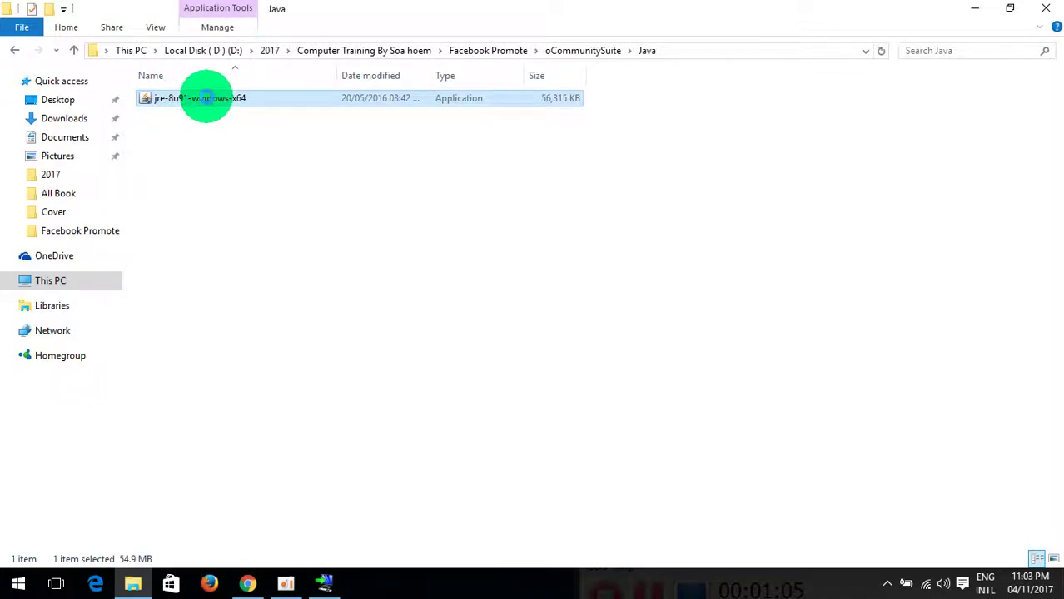
# Step: Run jre-8u91-windows-x64 as administrator and bring its Java Setup welcome screen forward
pyautogui.rightClick(209, 100)
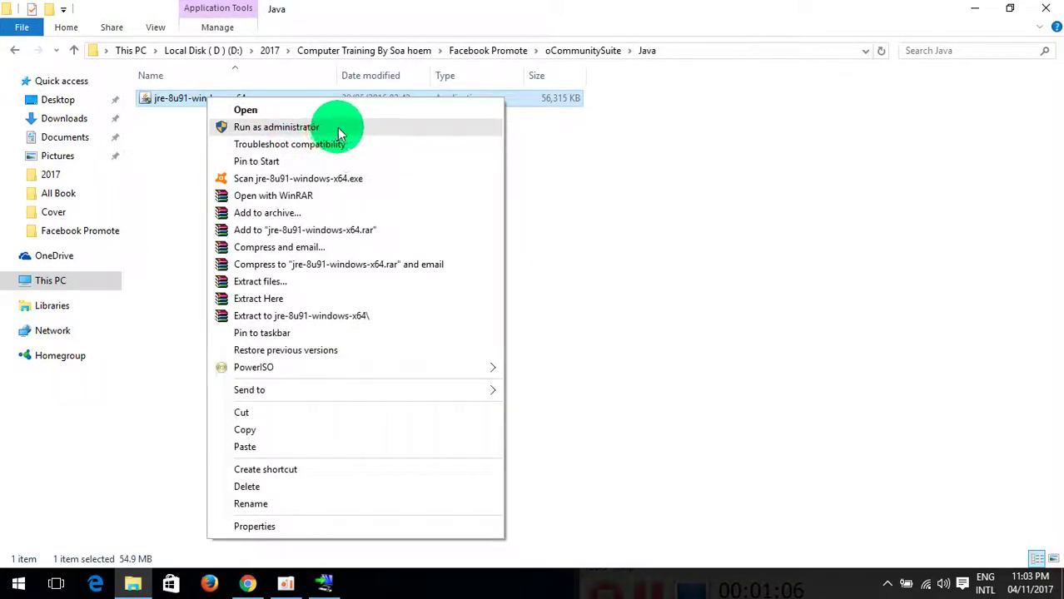
pyautogui.click(339, 131)
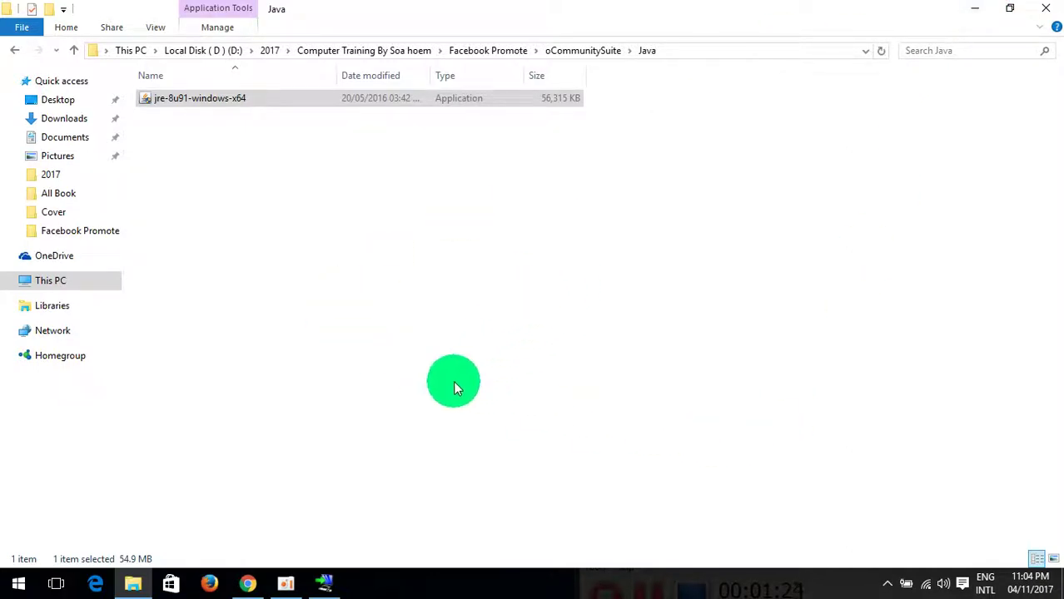
pyautogui.press('Return')
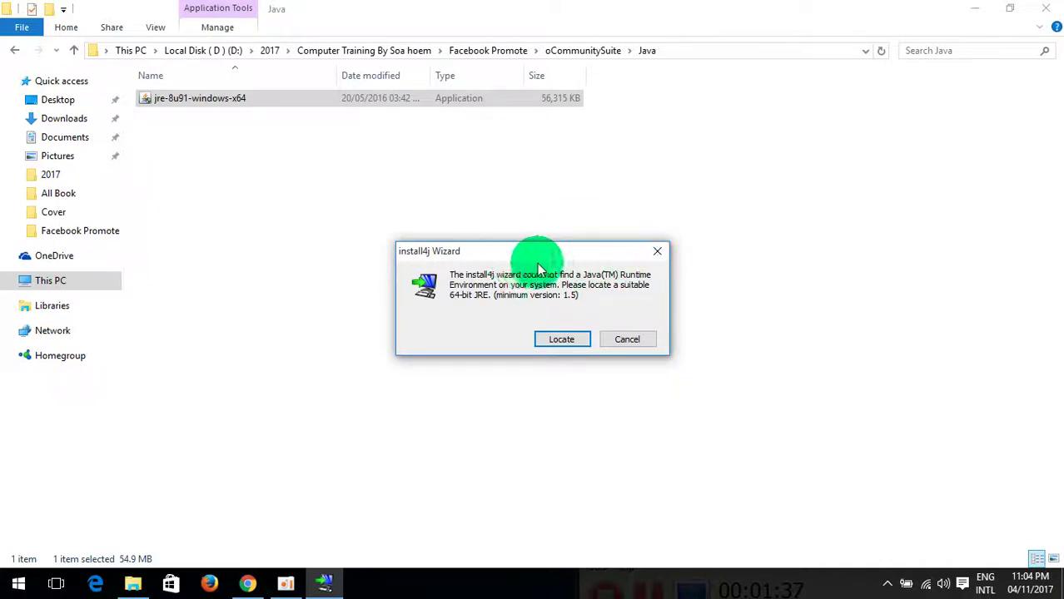
pyautogui.click(657, 251)
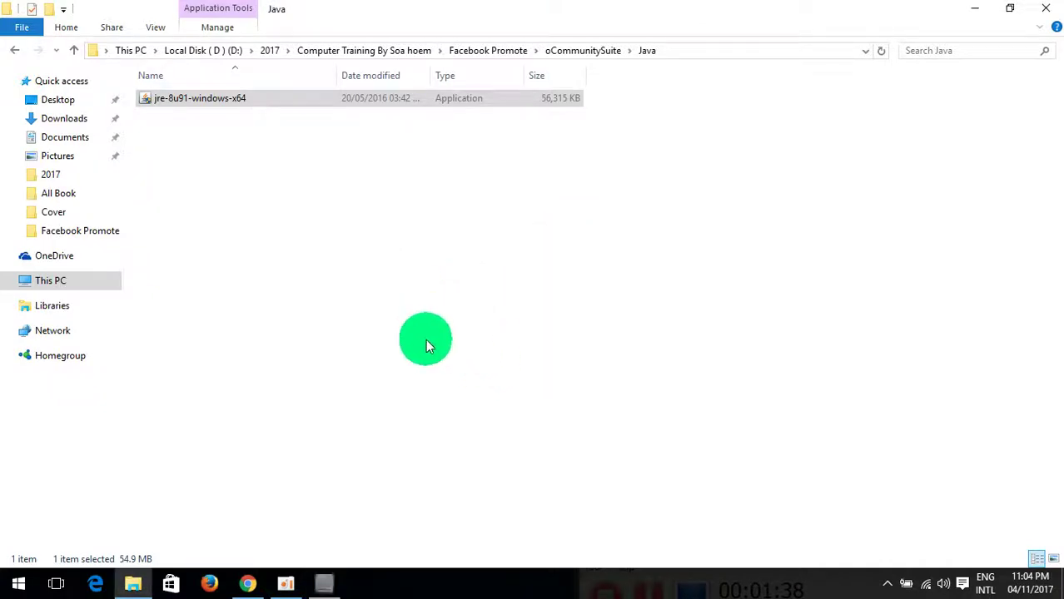
pyautogui.moveTo(325, 582)
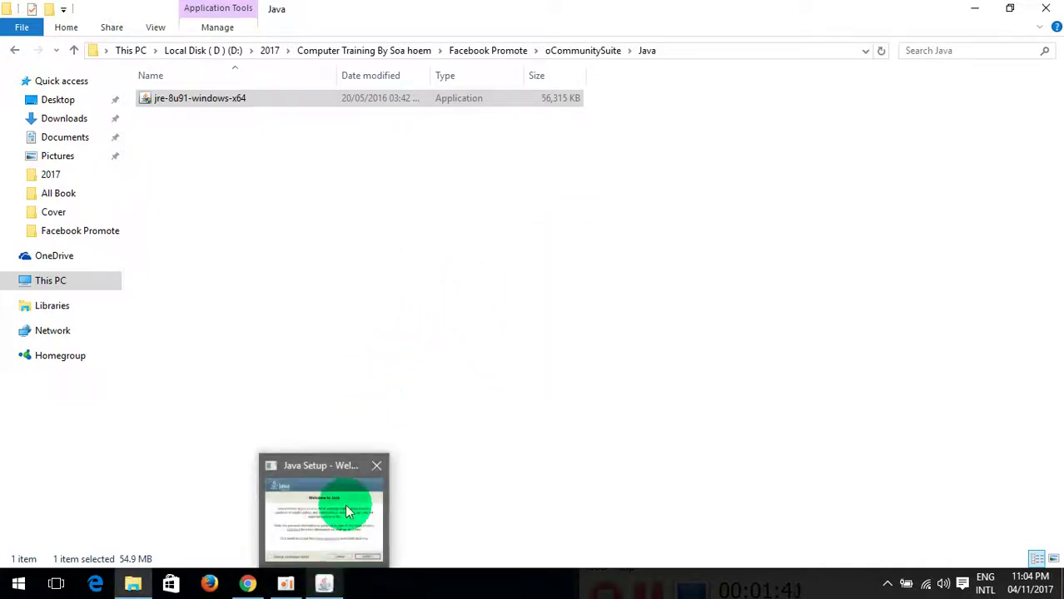
pyautogui.click(345, 504)
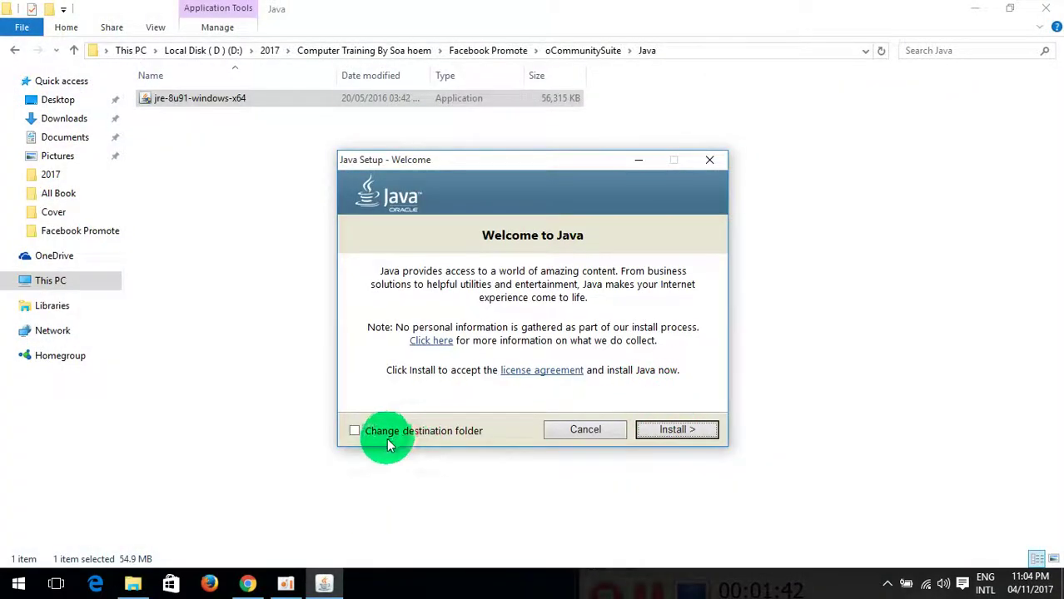
# Step: Start the Java installation from the Java Setup welcome screen
pyautogui.click(692, 430)
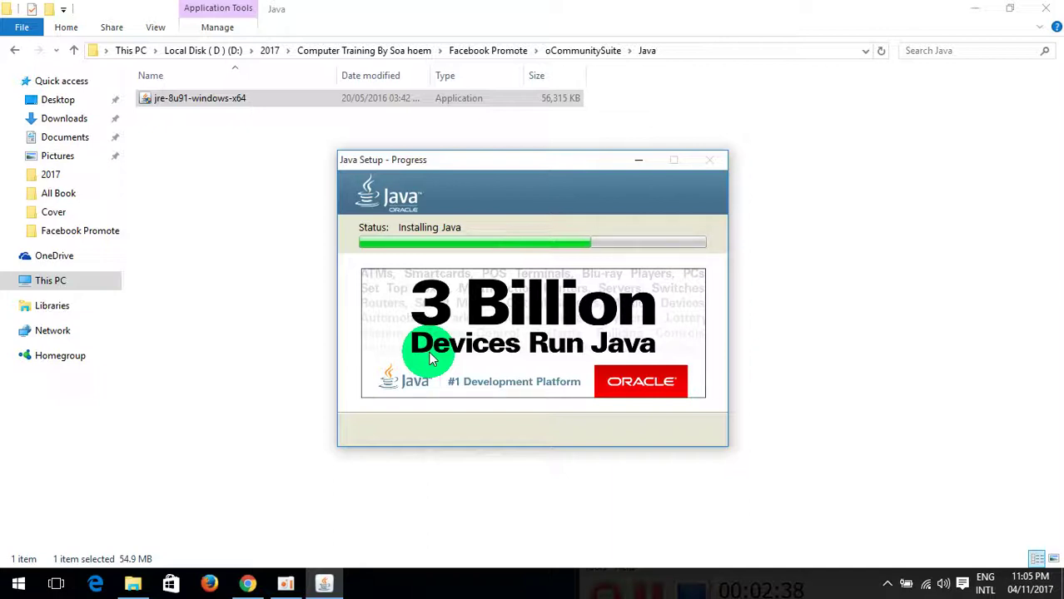
# Step: Connect to the second listed Wi-Fi network, then return to the Java installation progress
pyautogui.click(930, 587)
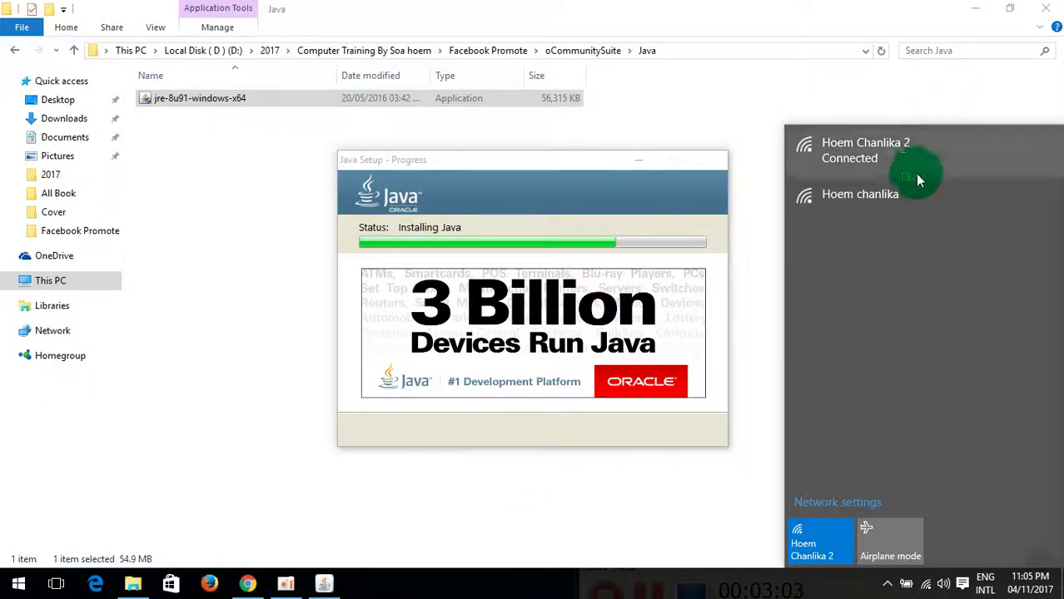
pyautogui.click(895, 196)
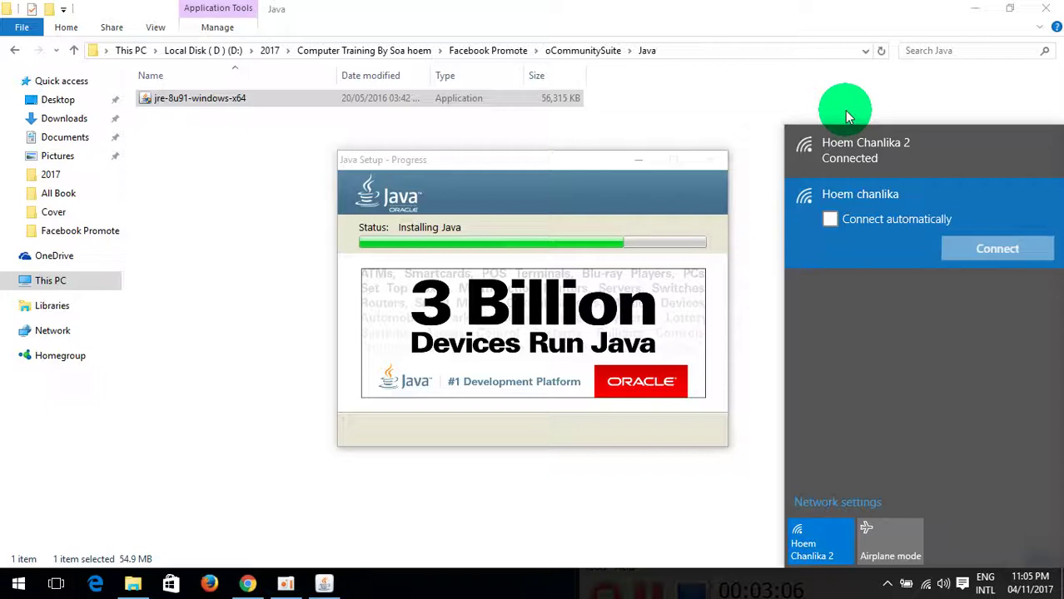
pyautogui.press('Return')
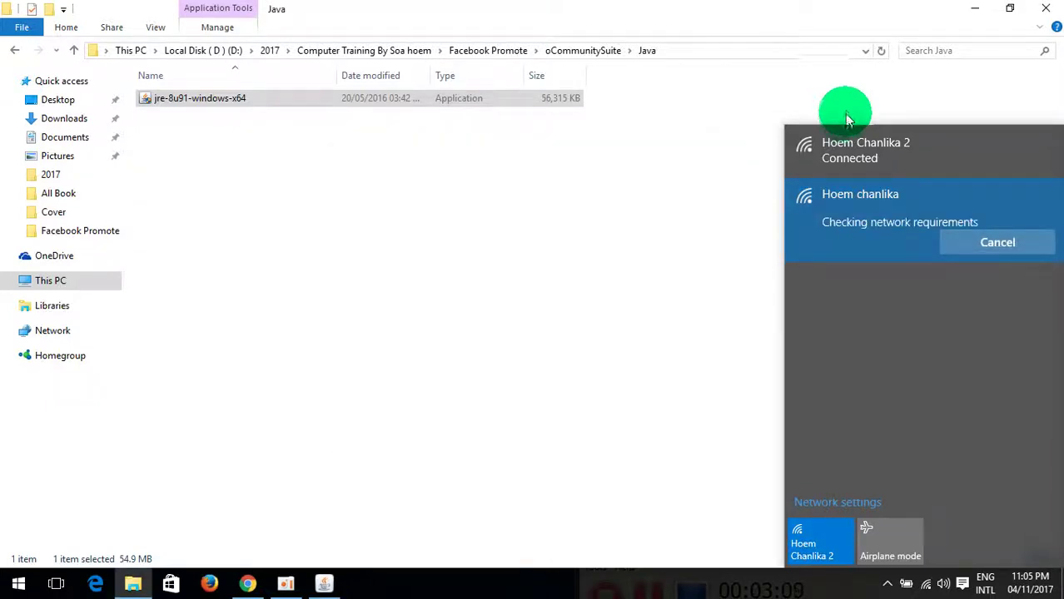
pyautogui.click(781, 154)
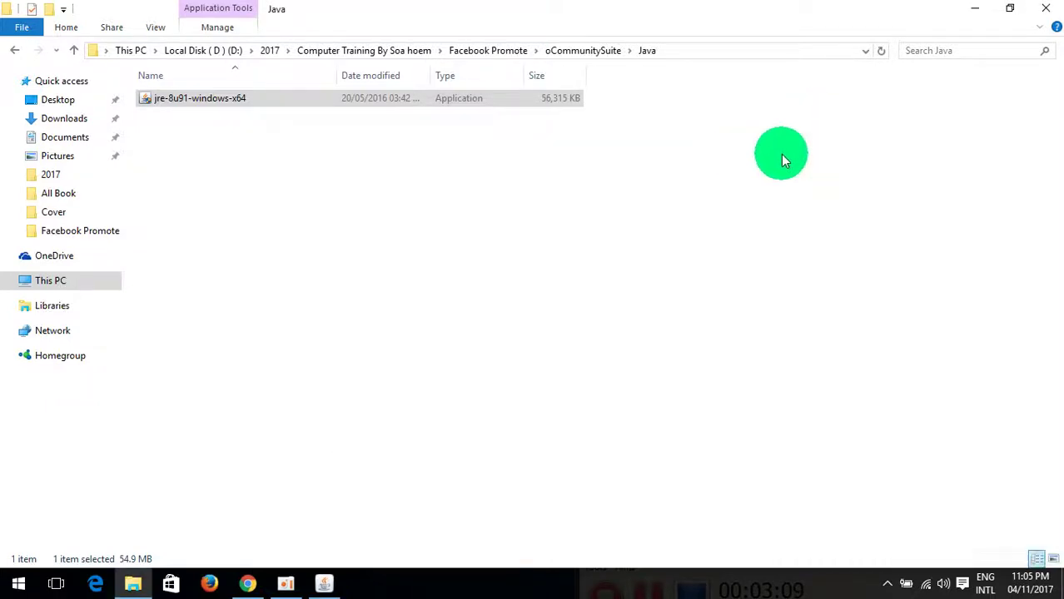
pyautogui.click(324, 583)
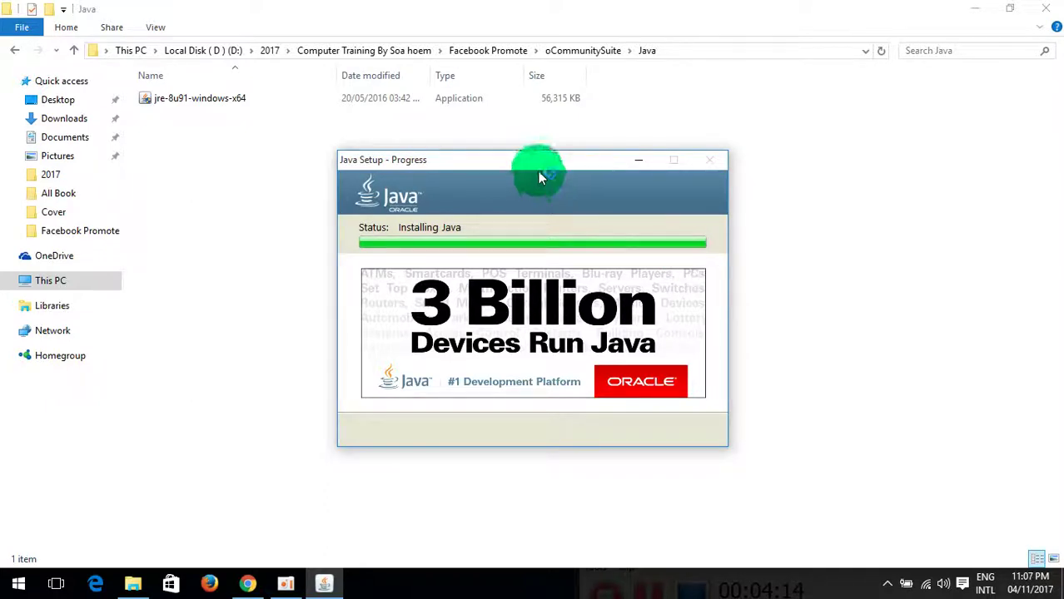
# Step: Wait for Java to finish installing, then close Java Setup
pyautogui.moveTo(526, 163); pyautogui.dragTo(457, 192)
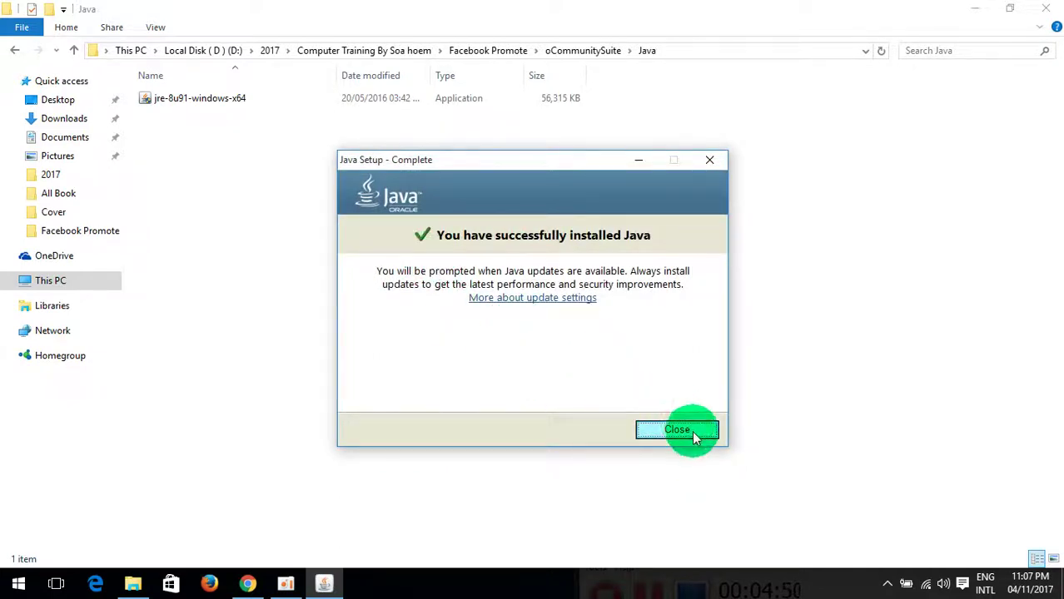
pyautogui.click(693, 432)
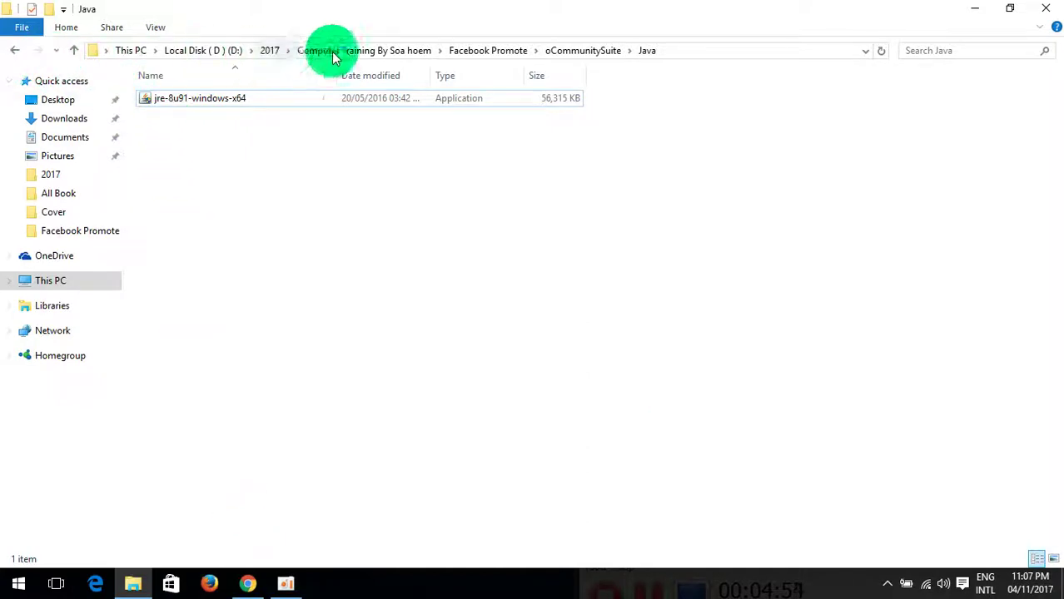
# Step: Relaunch oCommunitySuite_windows_x64_3_2 from the oCommunitySuite folder and approve the administrator prompt
pyautogui.click(494, 53)
pyautogui.click(581, 50)
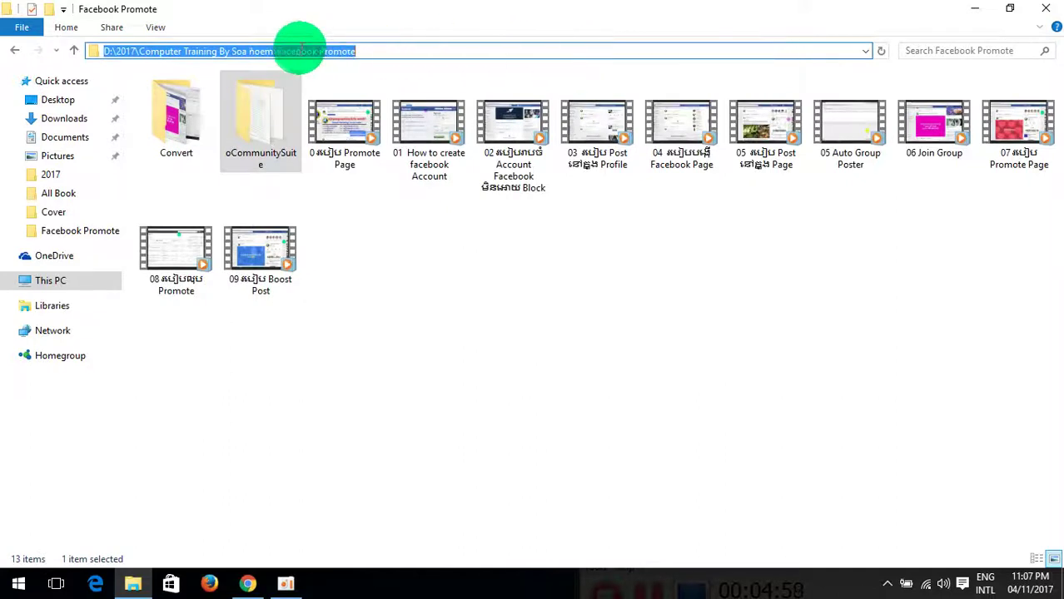
pyautogui.click(267, 104)
pyautogui.doubleClick(266, 98)
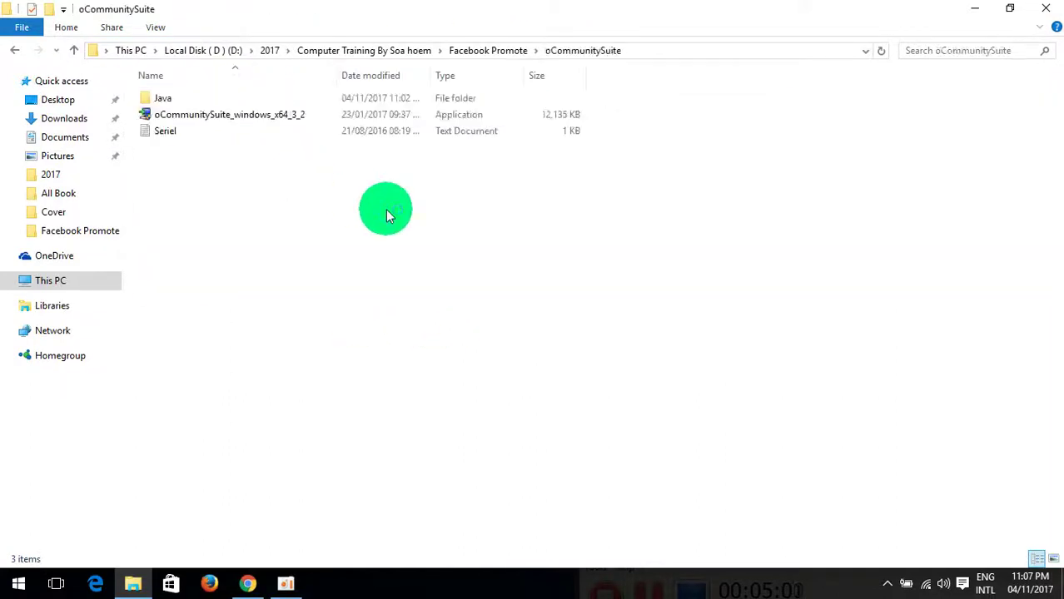
pyautogui.click(219, 120)
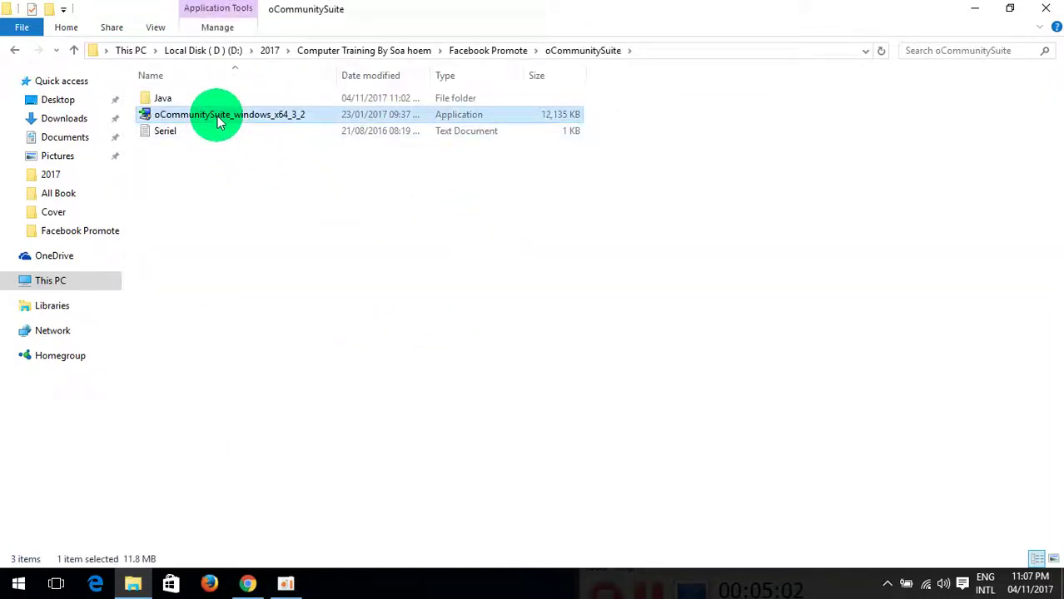
pyautogui.doubleClick(205, 119)
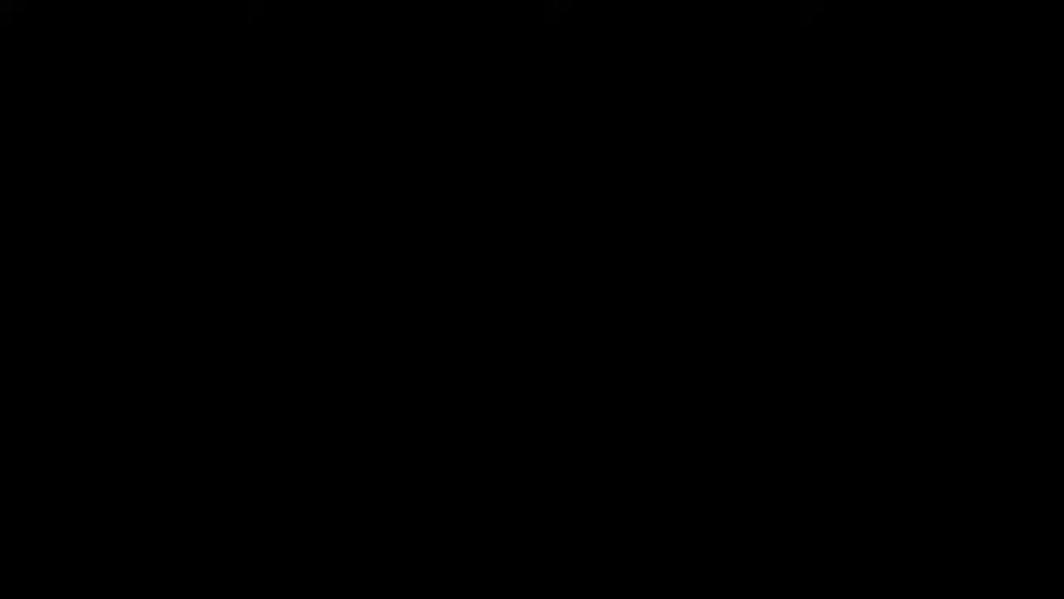
pyautogui.click(594, 326)
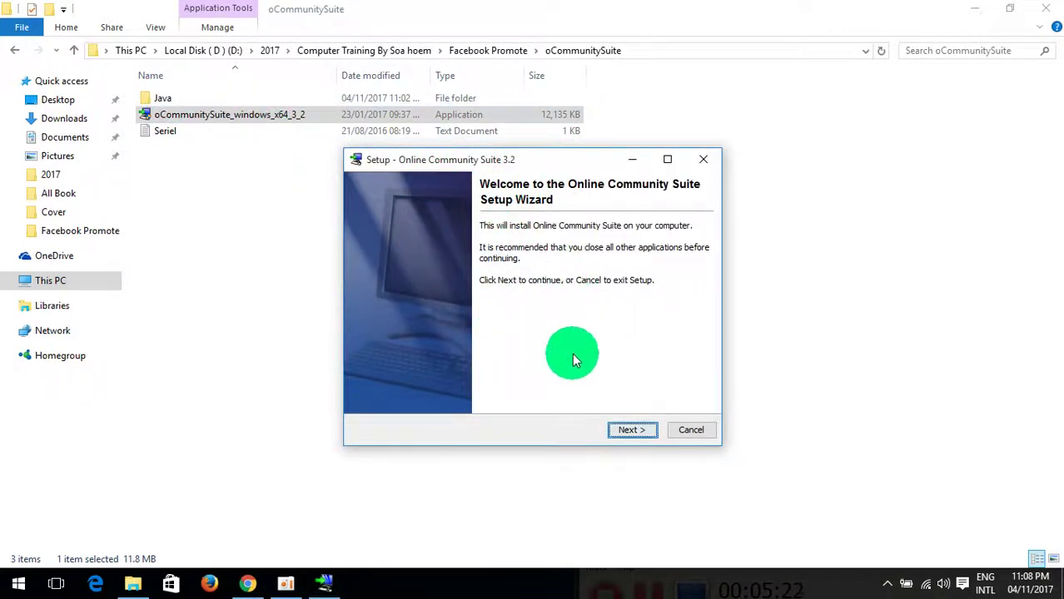
# Step: Accept the license, install to C:\Program Files\oCommunitySuite-3.2 with default Start Menu folder, and finish
pyautogui.click(636, 433)
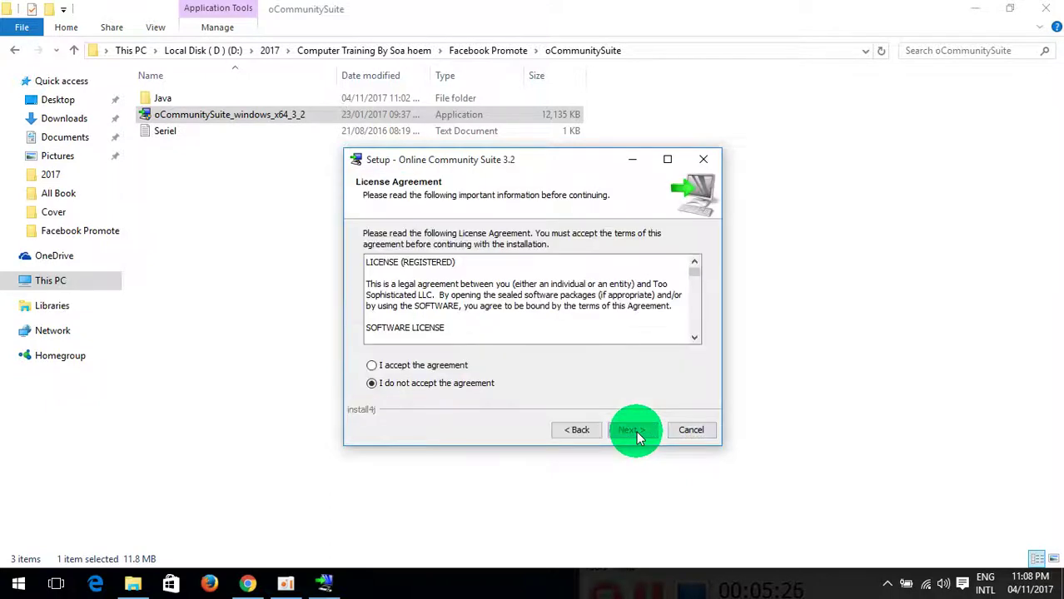
pyautogui.click(396, 365)
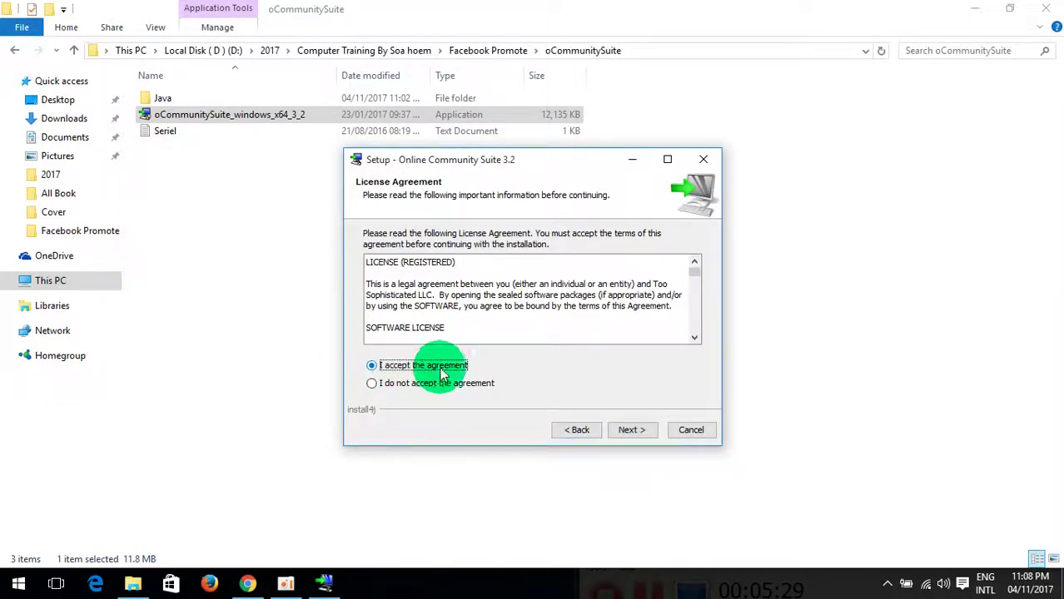
pyautogui.click(630, 430)
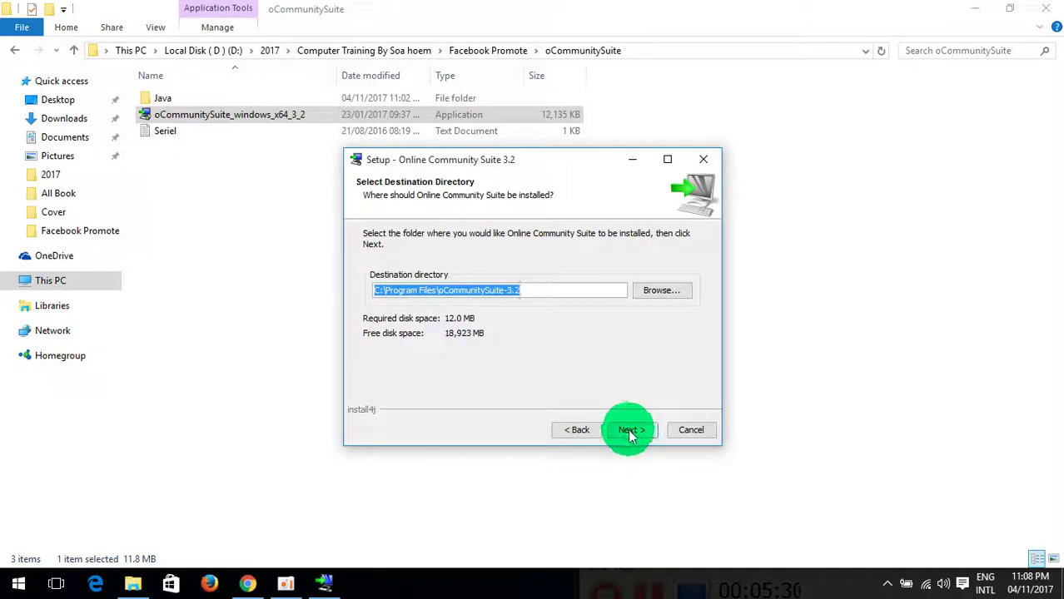
pyautogui.click(387, 291)
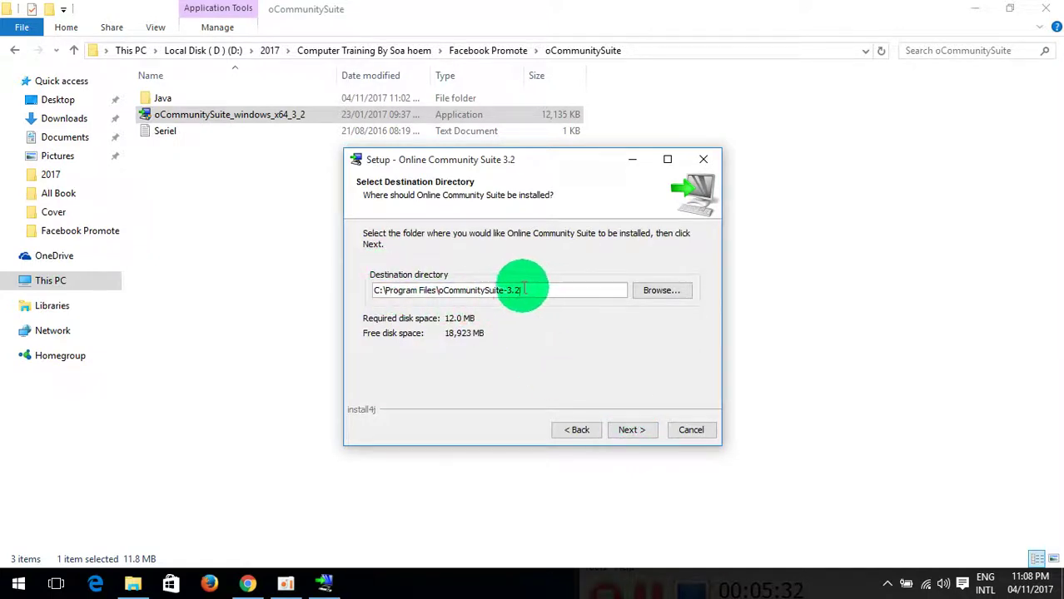
pyautogui.tripleClick(491, 291)
pyautogui.press('End')
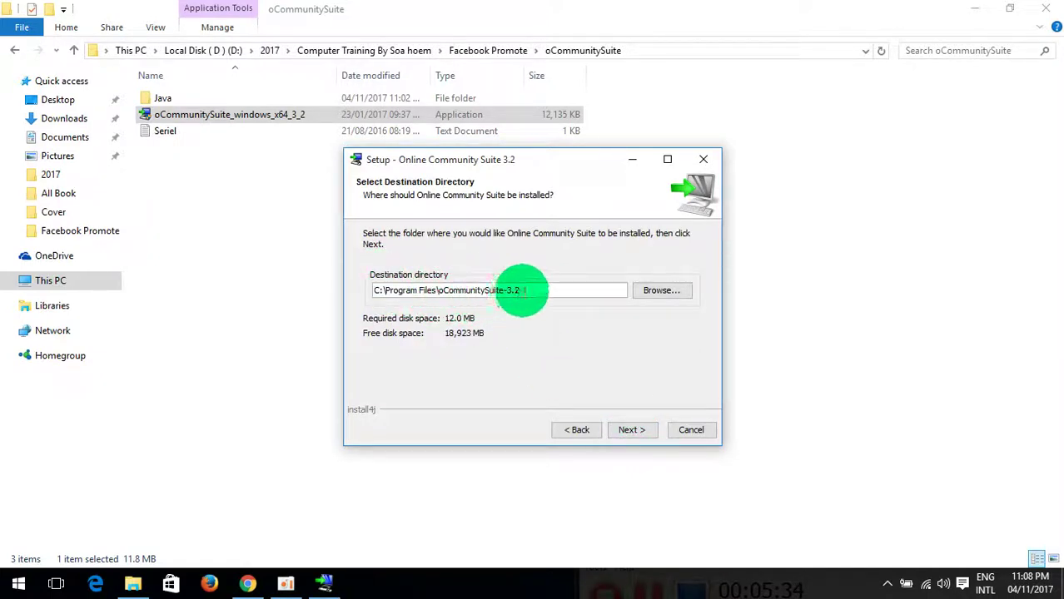
pyautogui.click(641, 430)
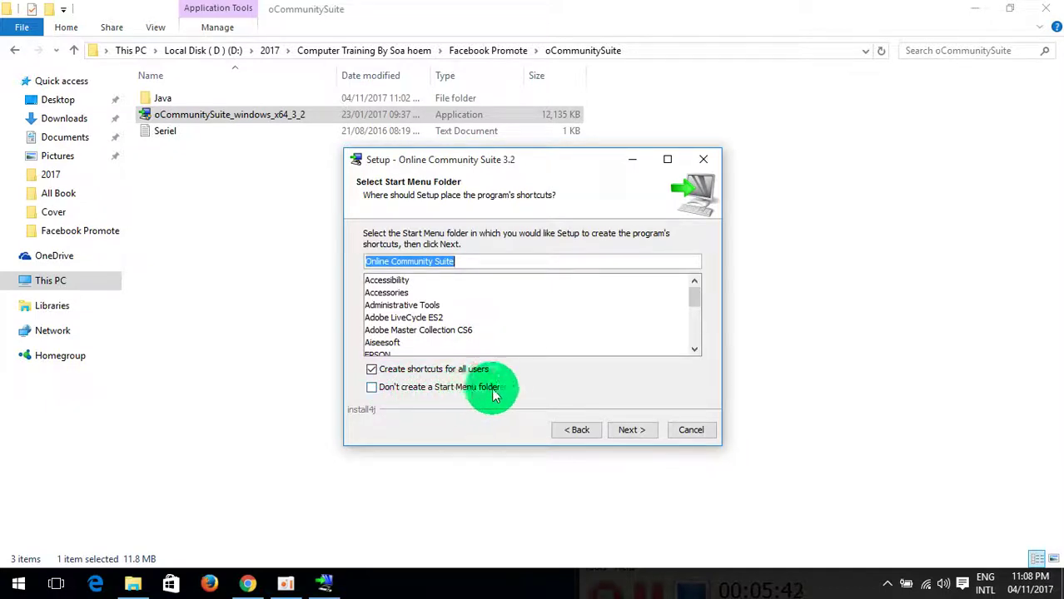
pyautogui.click(633, 430)
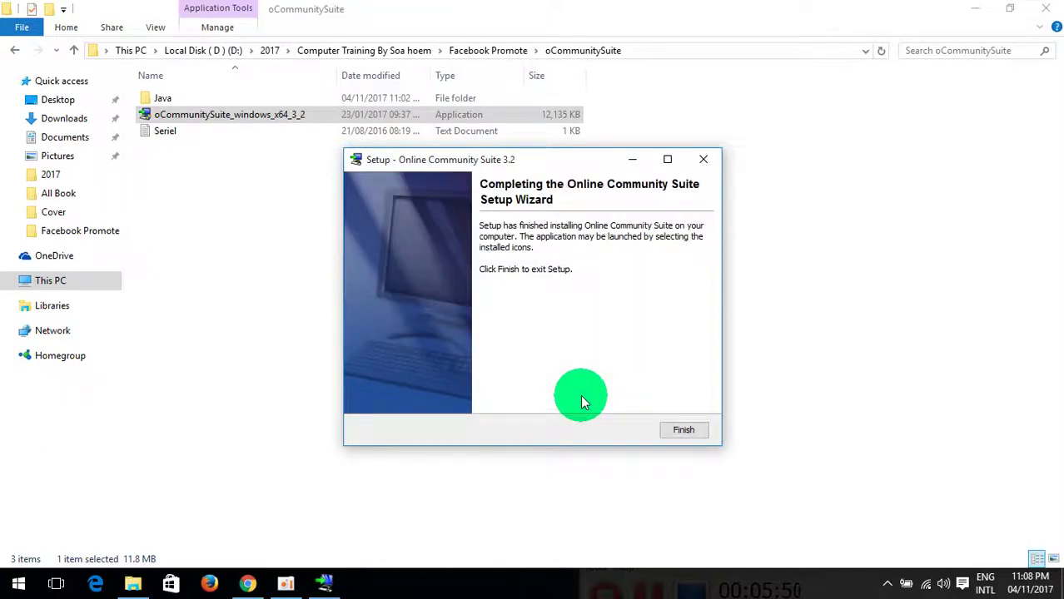
pyautogui.click(684, 431)
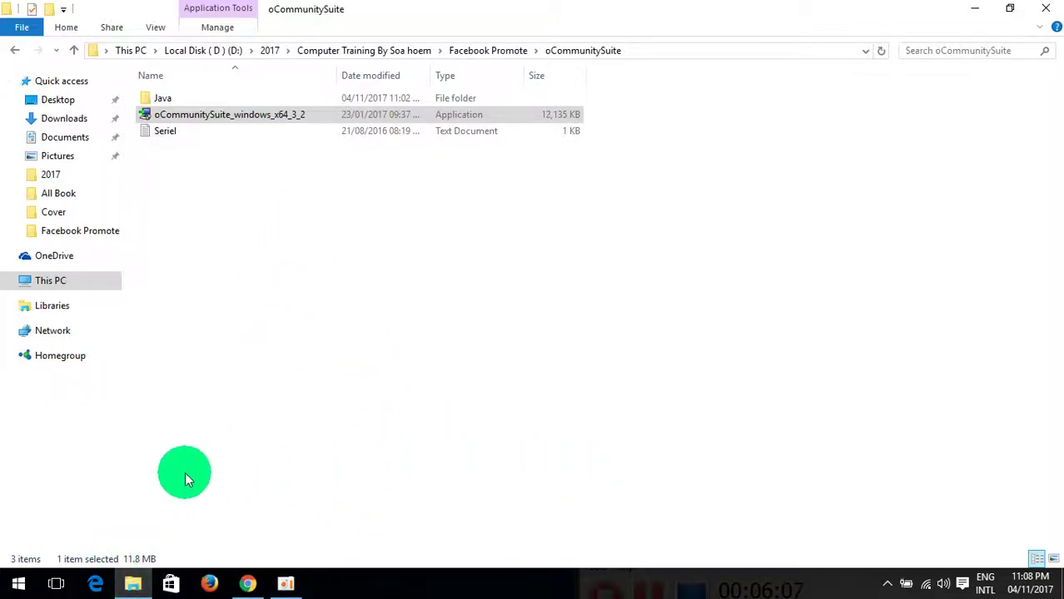
# Step: Leave the Start menu open showing oCommunitySuite-3.2 under Recently added
pyautogui.click(13, 587)
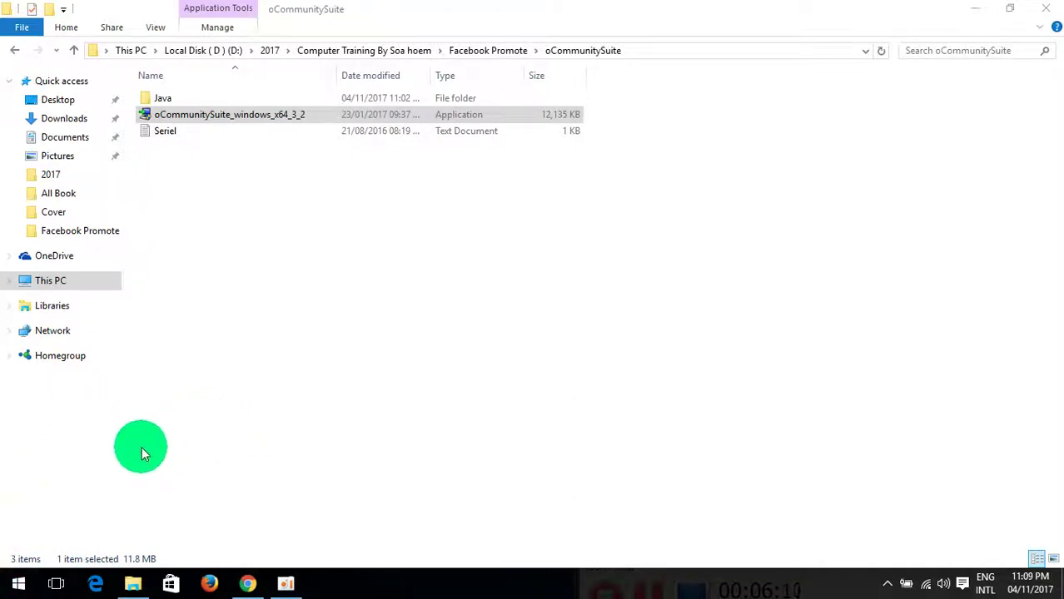
pyautogui.click(18, 586)
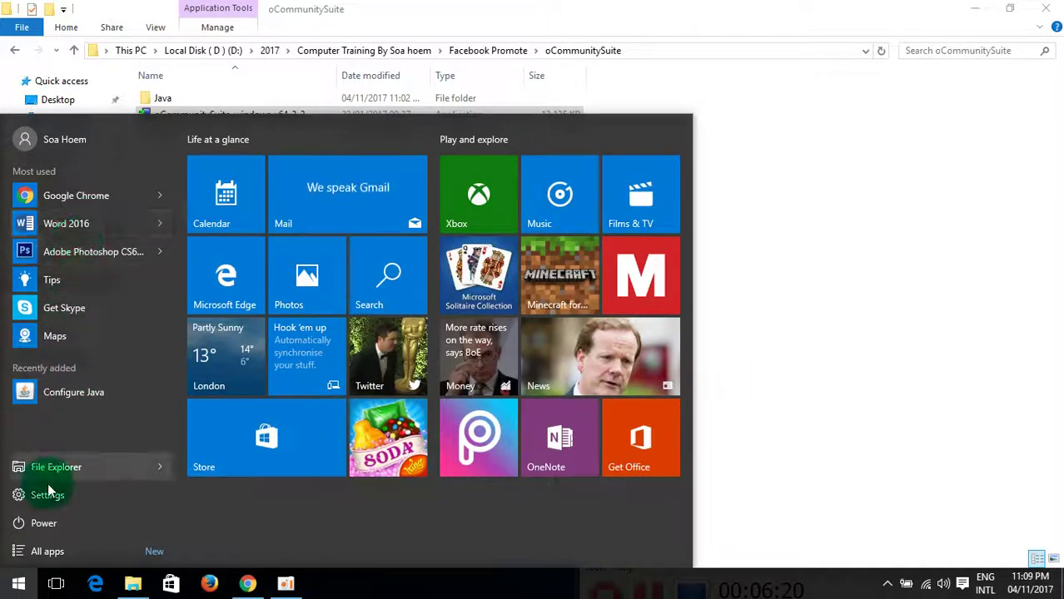
pyautogui.click(15, 585)
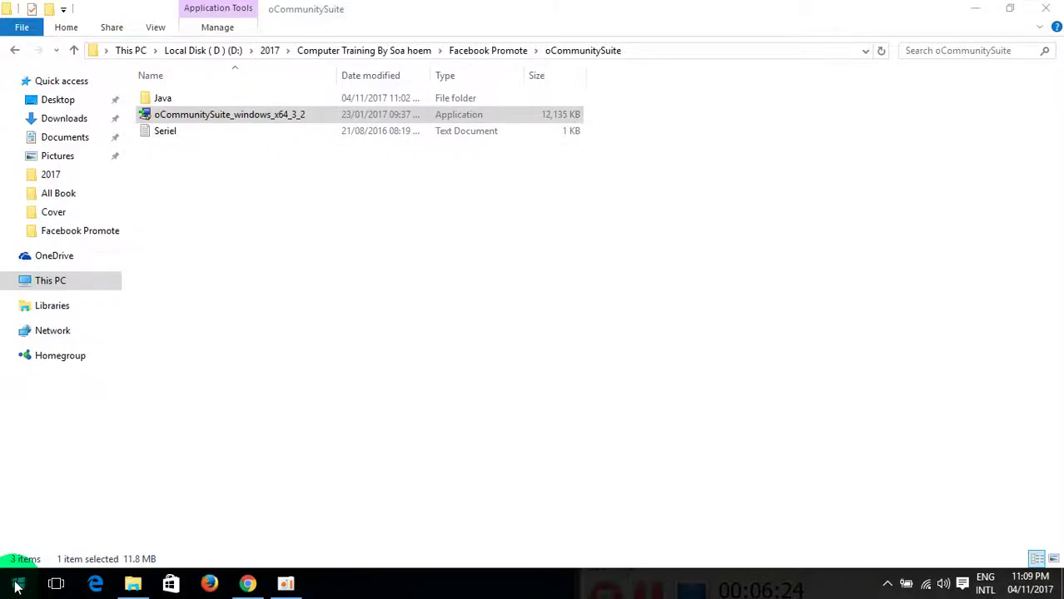
pyautogui.click(15, 585)
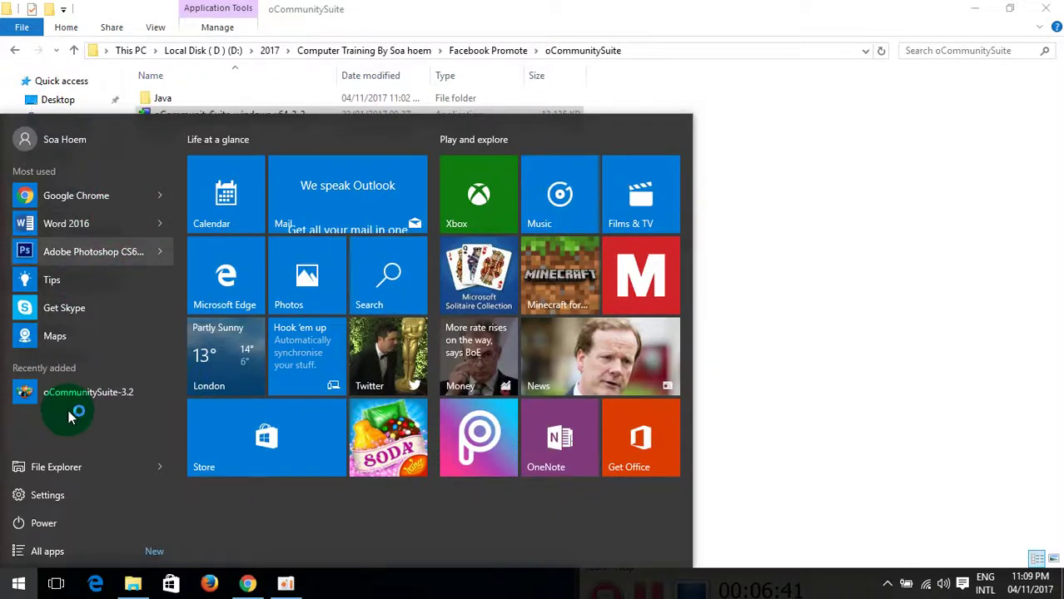
pyautogui.click(18, 585)
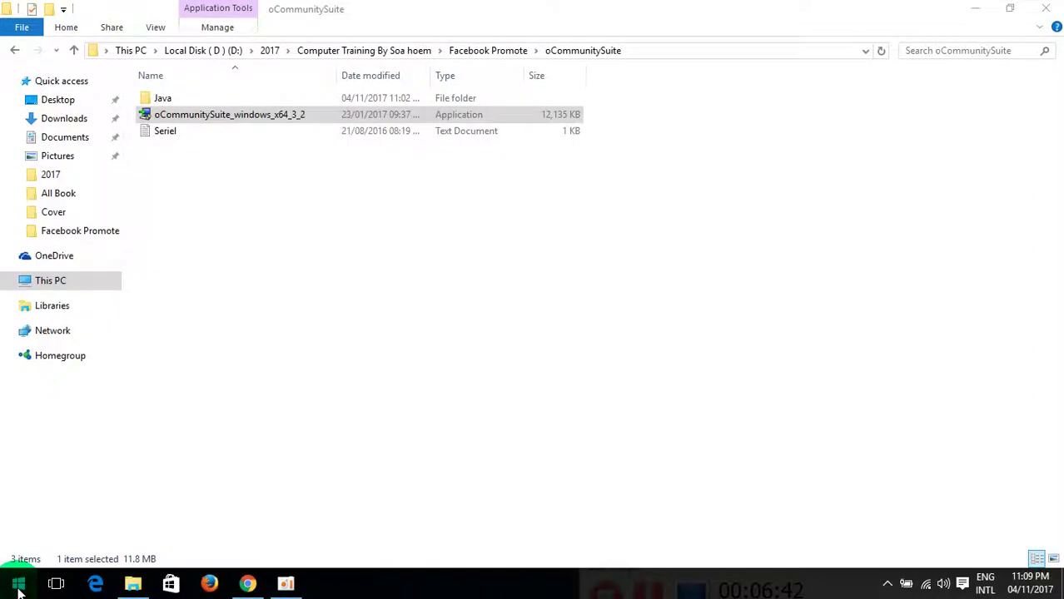
pyautogui.click(18, 585)
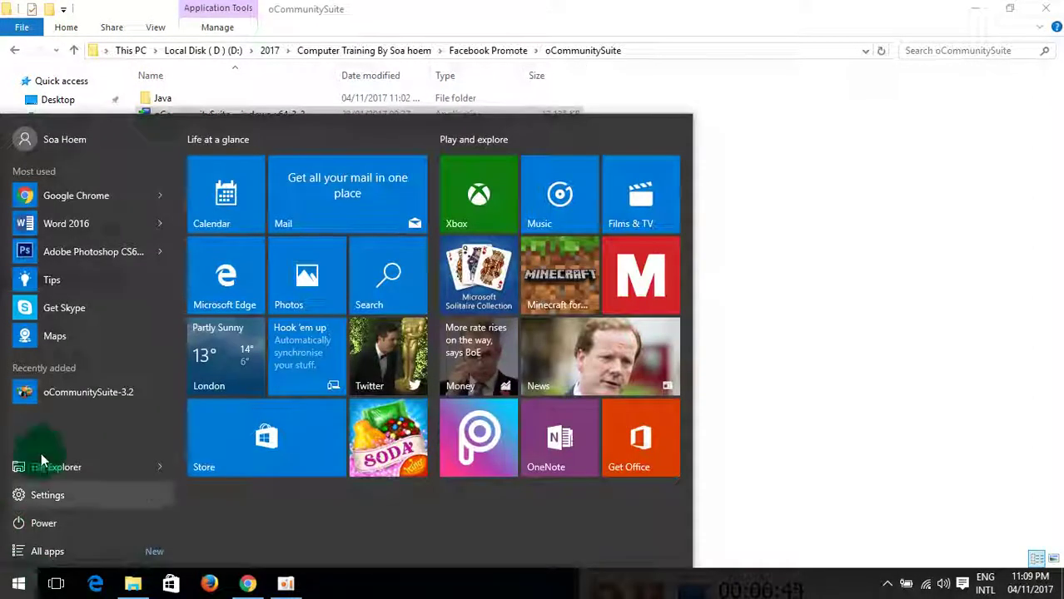
# Step: Search the Start menu for 'oco' and launch oCommunitySuite-3.2 from the best match
pyautogui.write('oc')
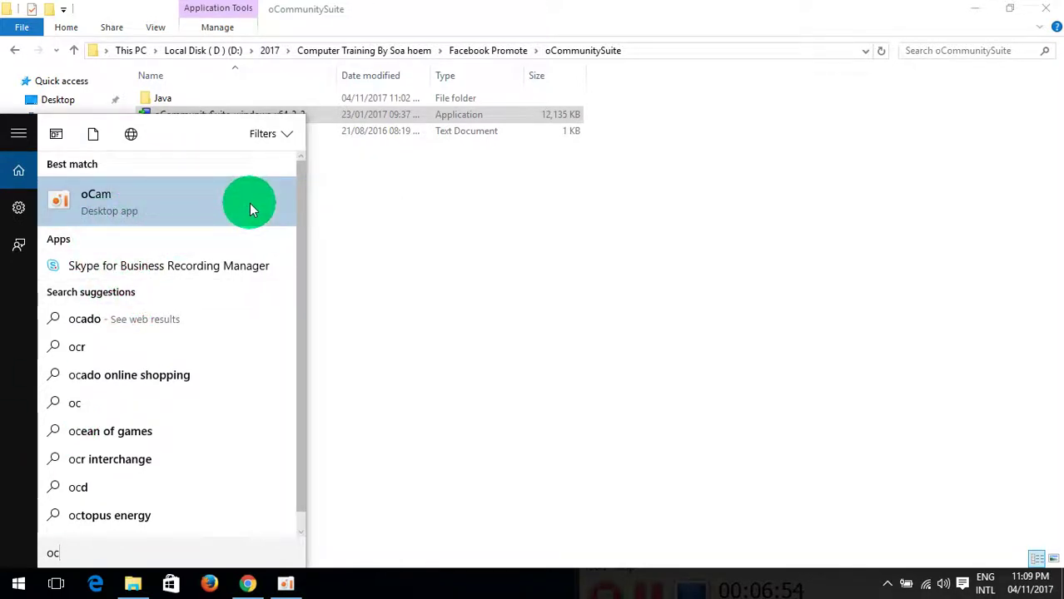
pyautogui.write('m')
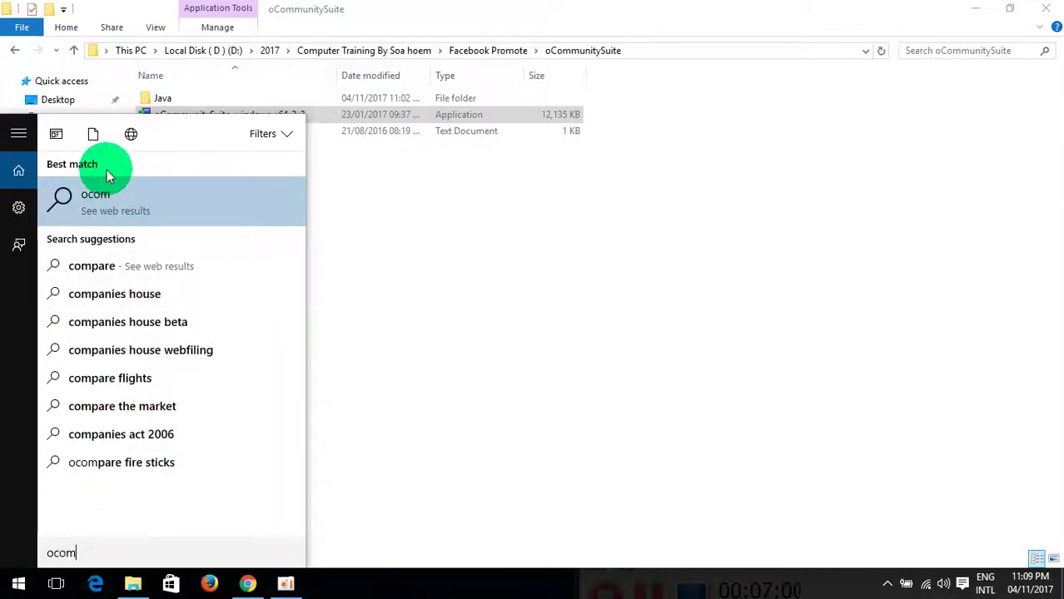
pyautogui.press('BackSpace')
pyautogui.press('BackSpace')
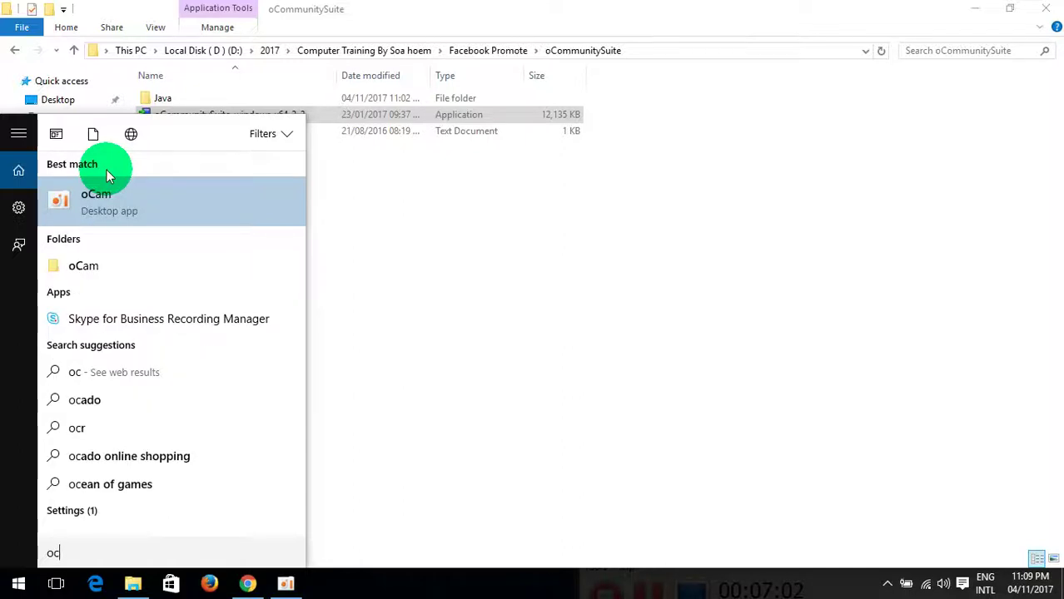
pyautogui.press('BackSpace')
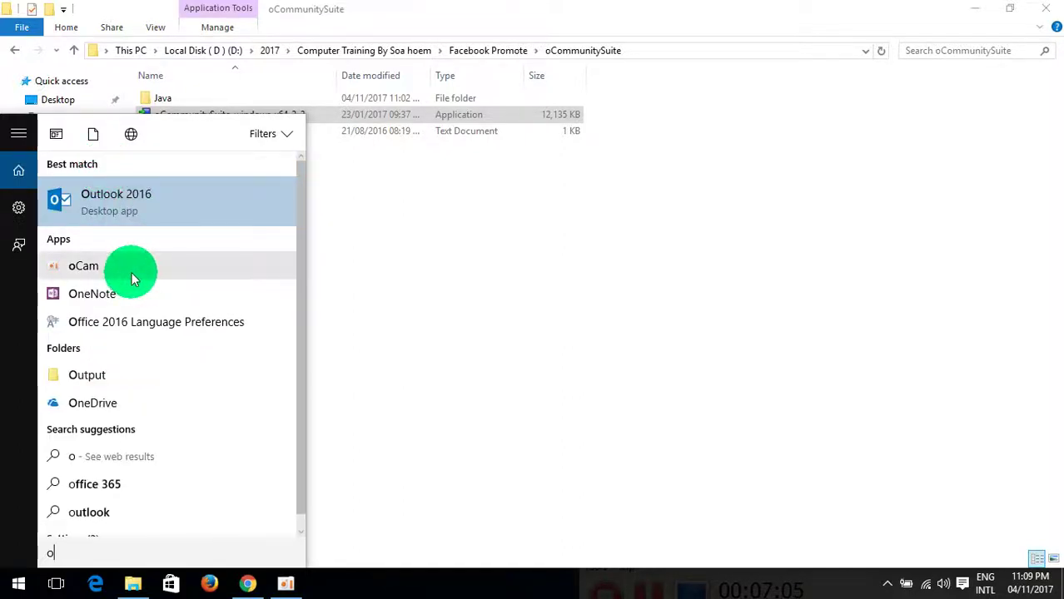
pyautogui.click(419, 292)
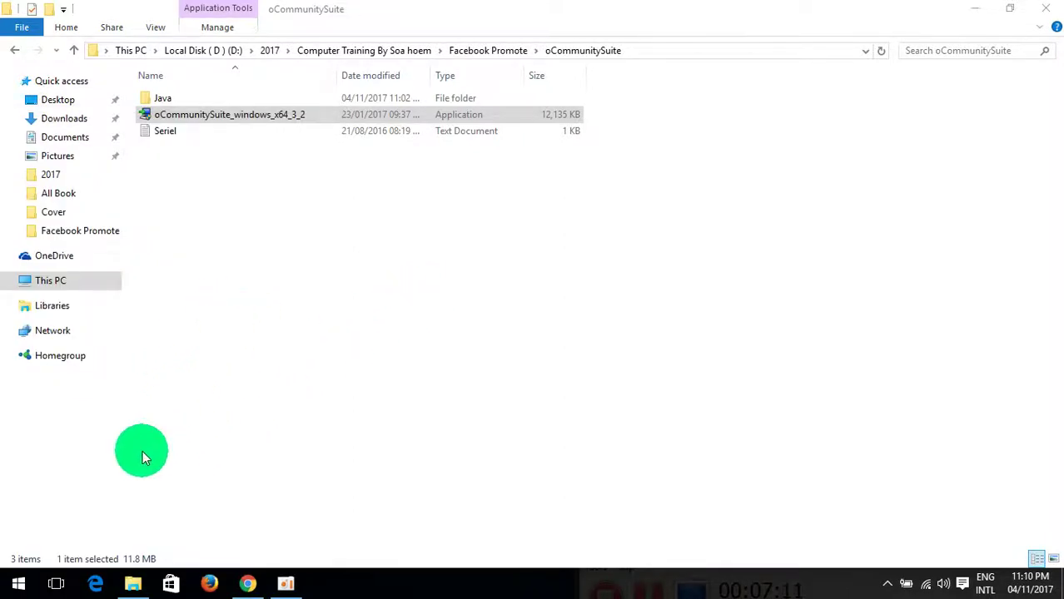
pyautogui.press('super')
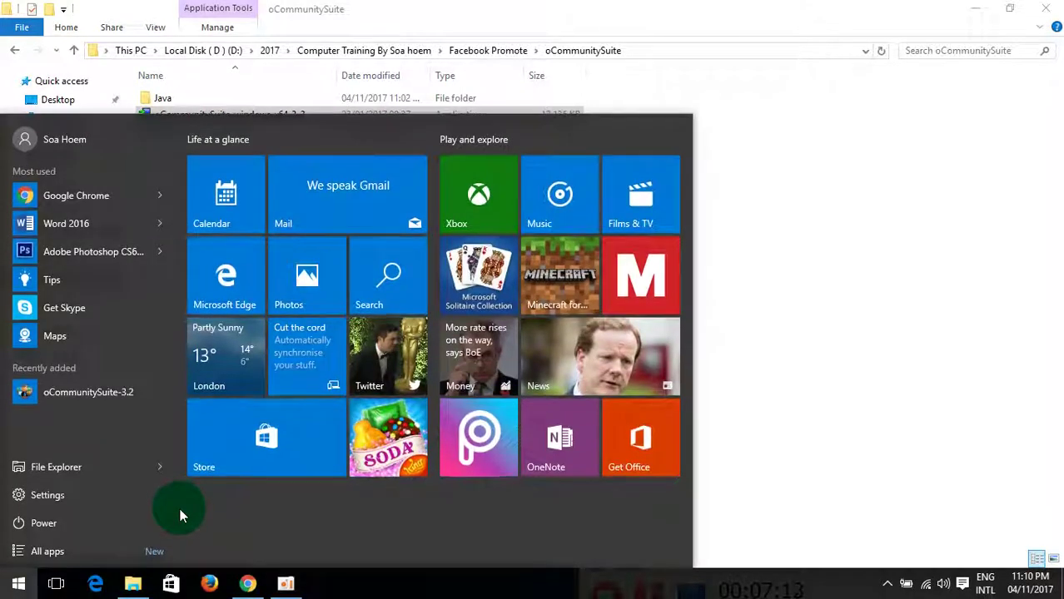
pyautogui.click(120, 410)
pyautogui.press('super')
pyautogui.write('oco')
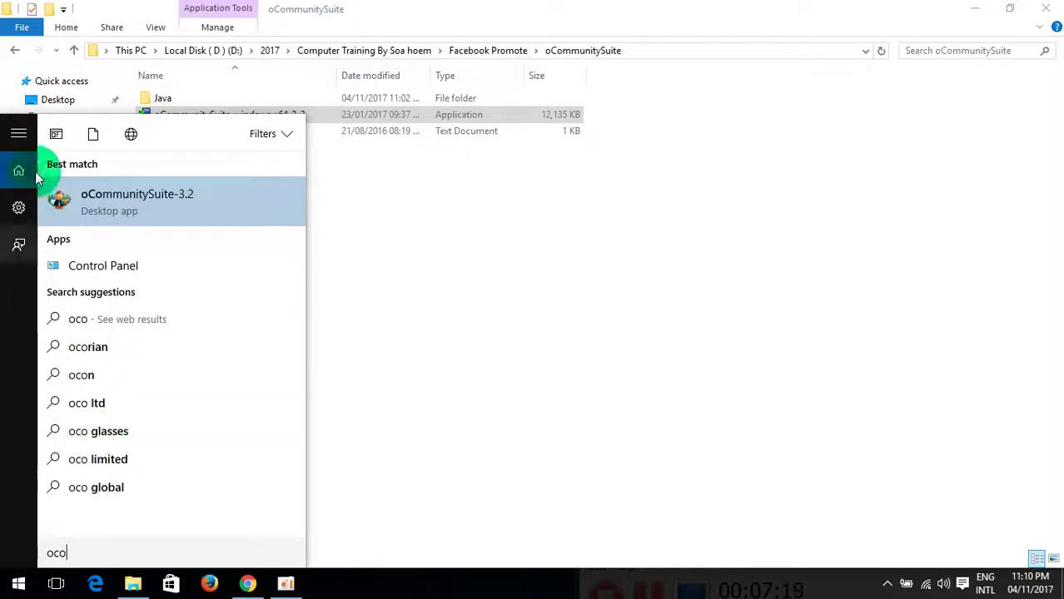
pyautogui.click(107, 202)
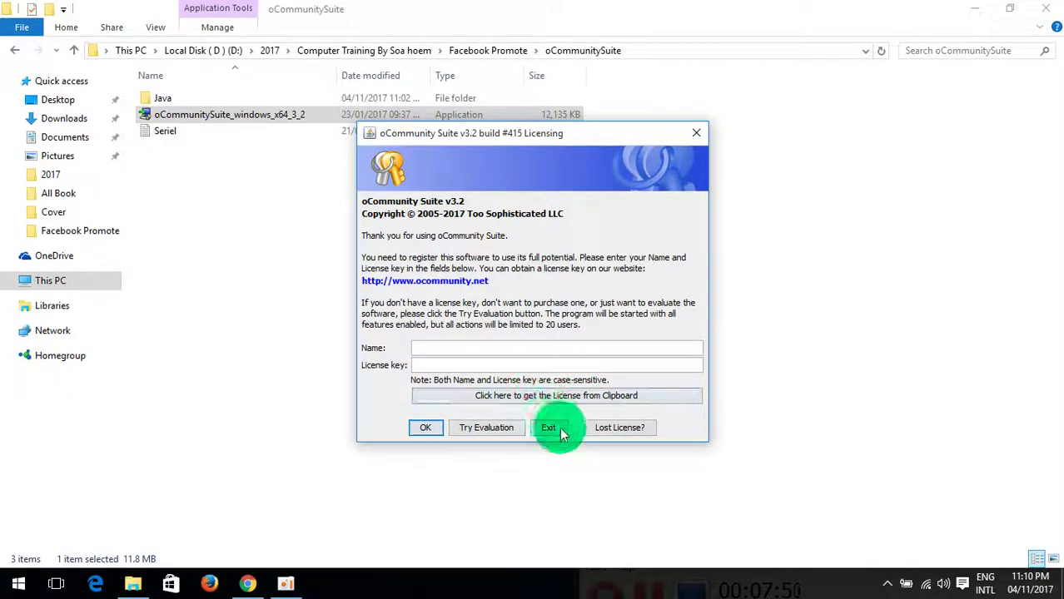
# Step: Choose Try Evaluation in the Licensing dialog and minimize File Explorer while the suite loads
pyautogui.click(487, 429)
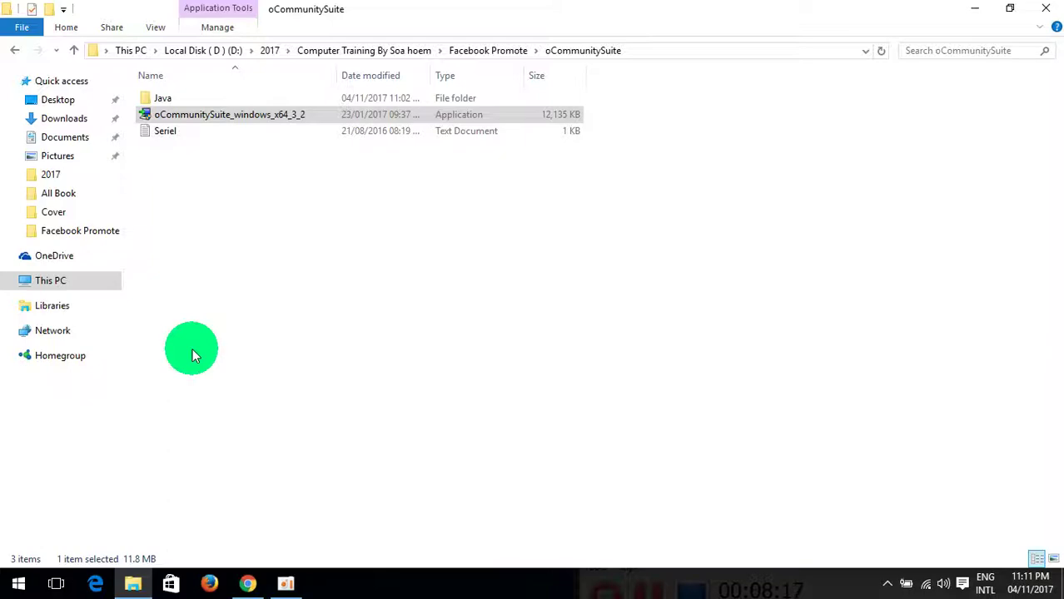
pyautogui.click(973, 8)
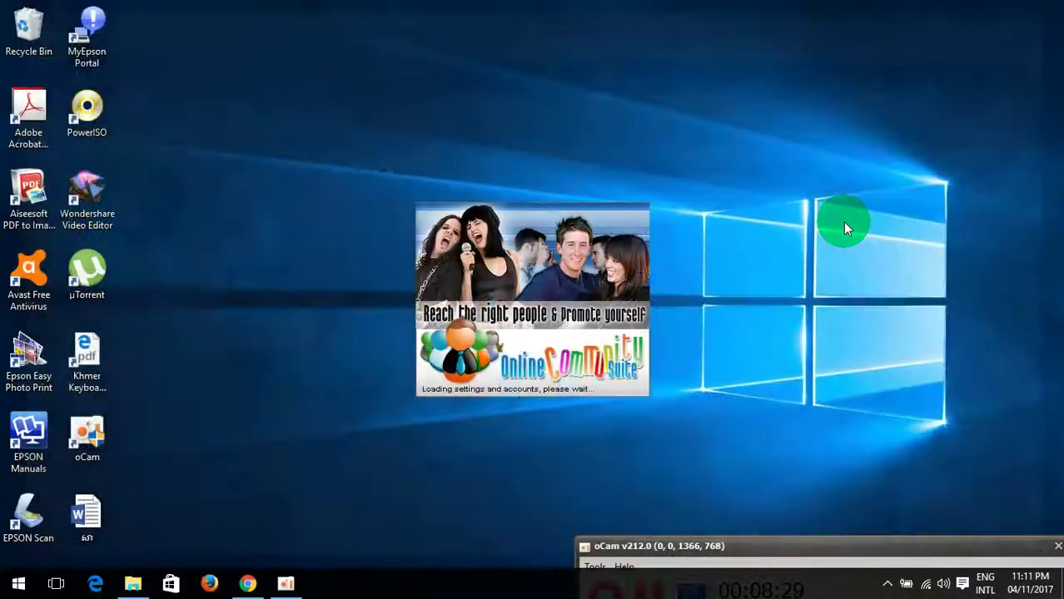
# Step: Show the desktop and refresh it twice while the suite loads, then maximize the suite window
pyautogui.press('super+d')
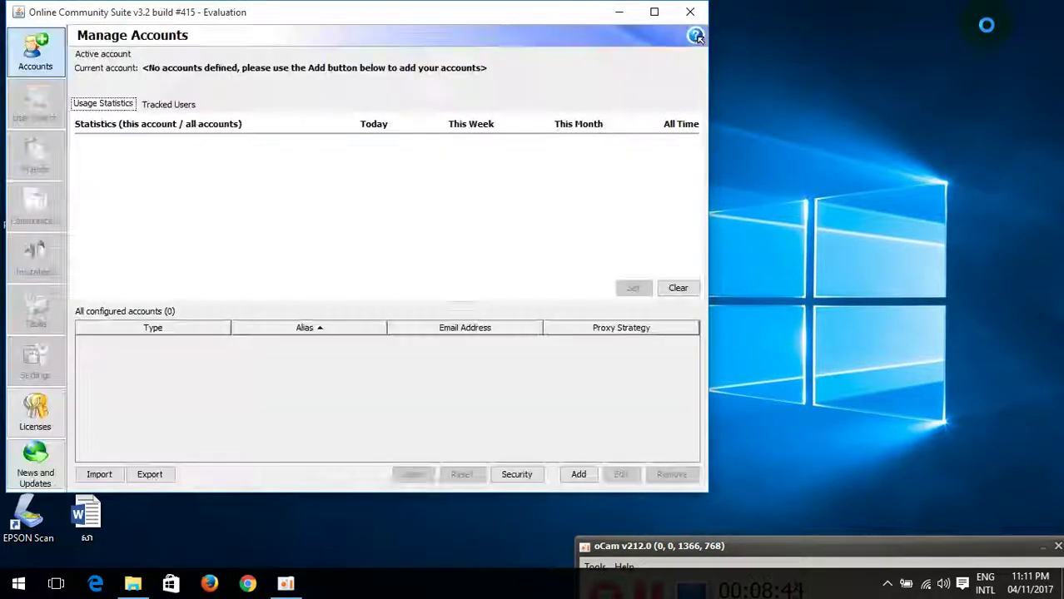
pyautogui.rightClick(928, 46)
pyautogui.click(948, 90)
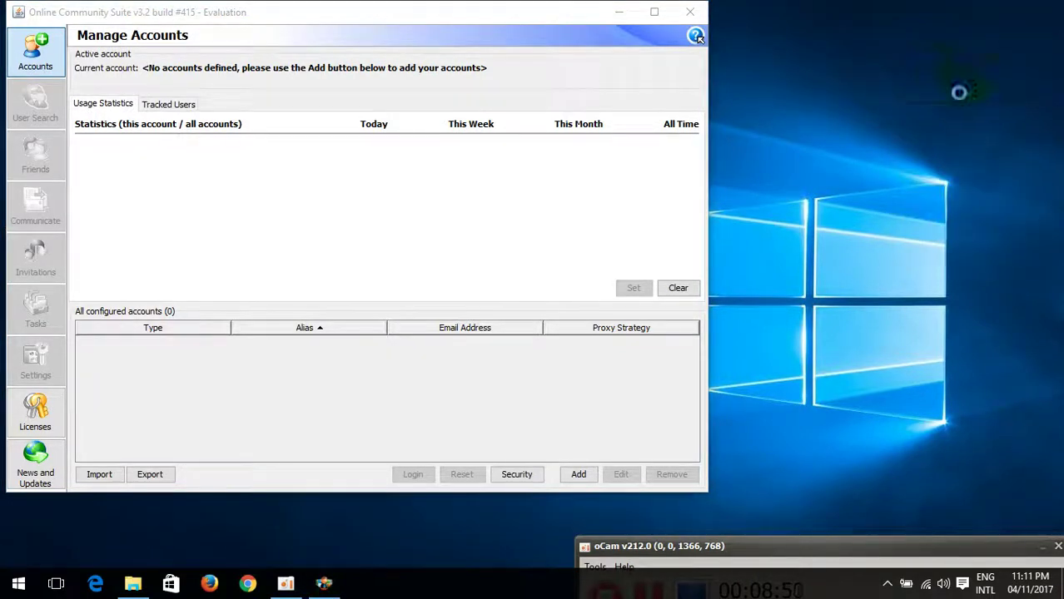
pyautogui.rightClick(941, 70)
pyautogui.click(966, 93)
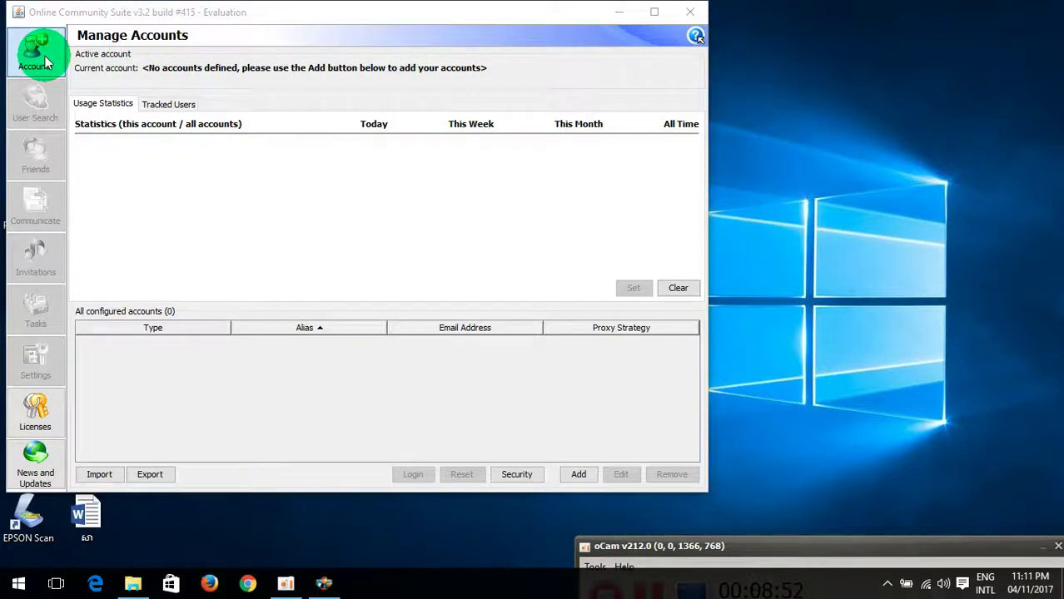
pyautogui.click(653, 15)
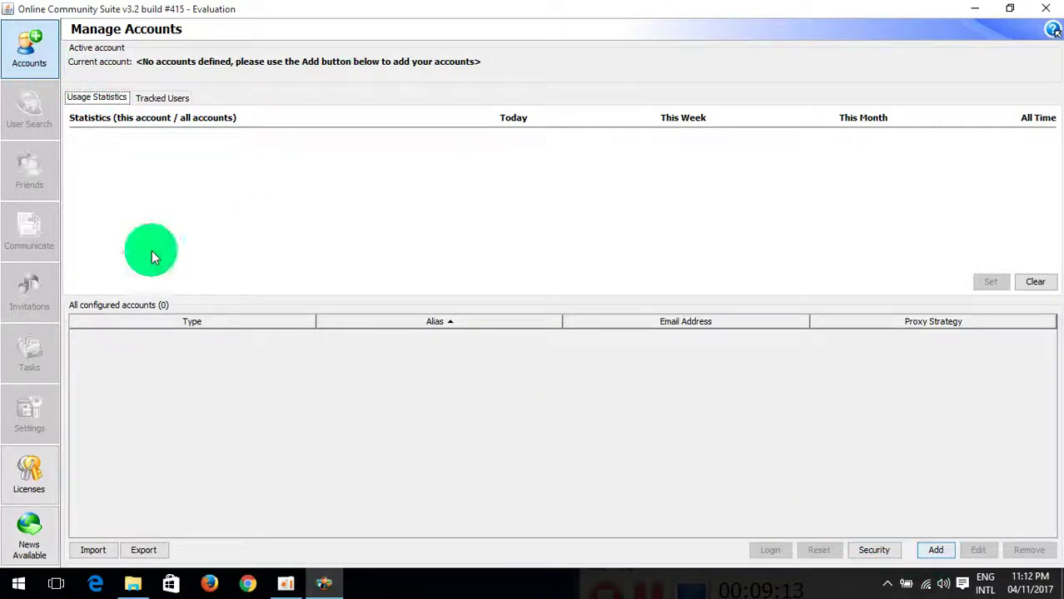
# Step: Start a new Facebook account and put the caret in the Nickname field
pyautogui.click(936, 551)
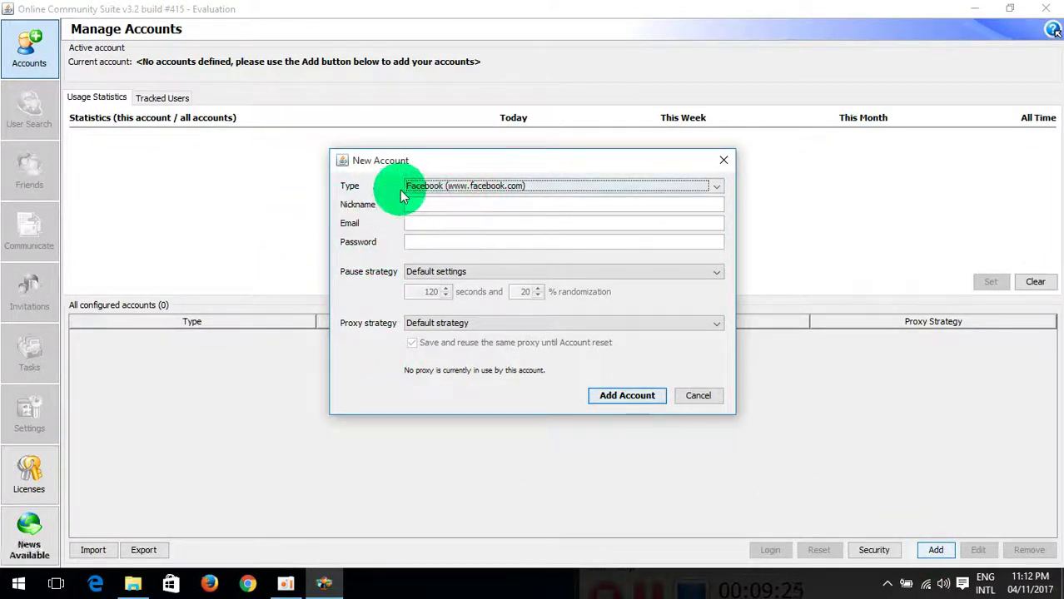
pyautogui.click(448, 207)
pyautogui.click(458, 224)
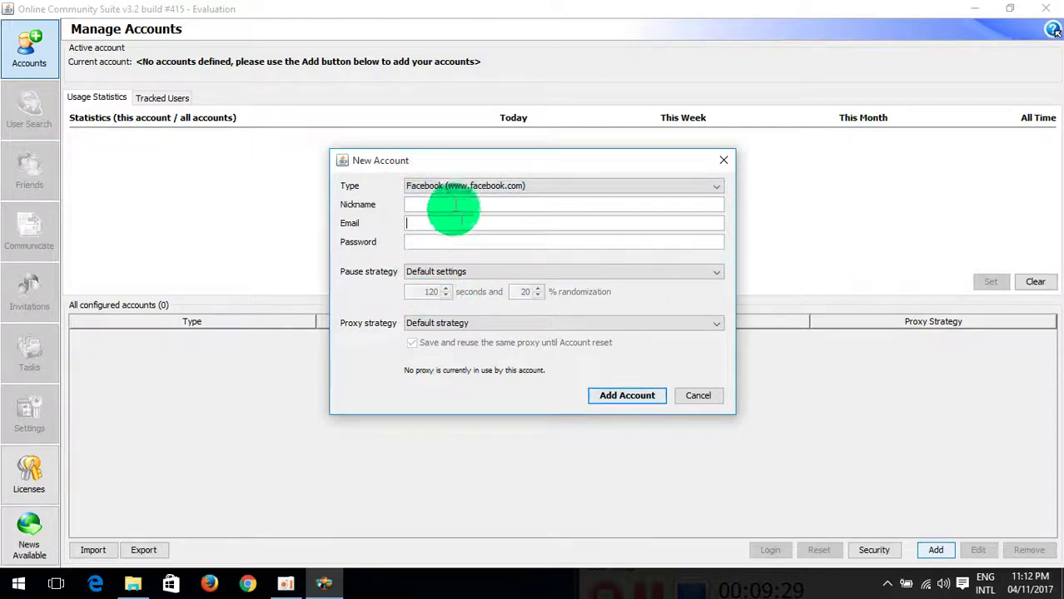
pyautogui.click(453, 204)
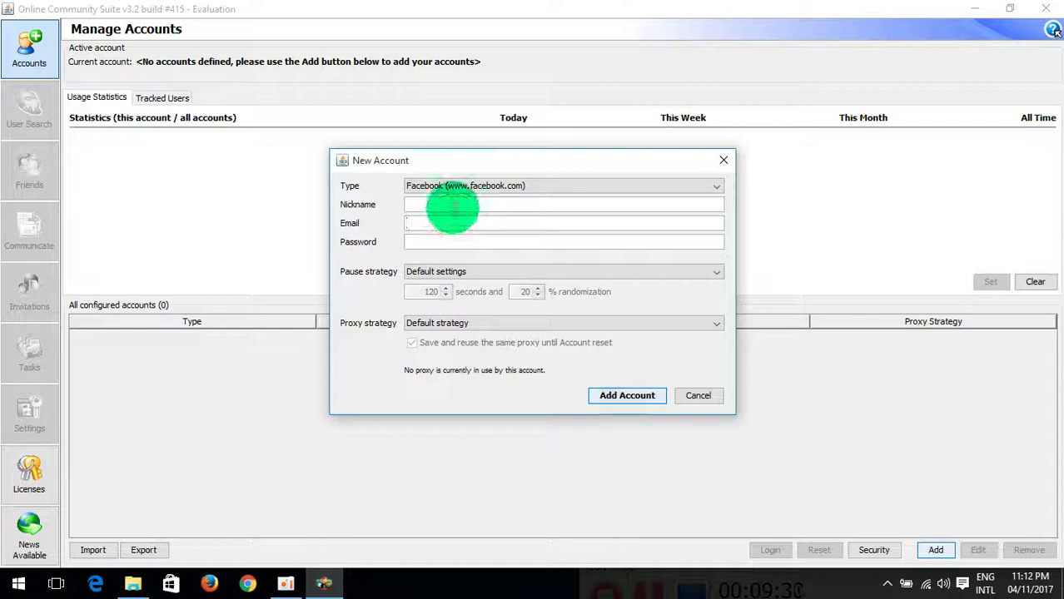
pyautogui.click(453, 206)
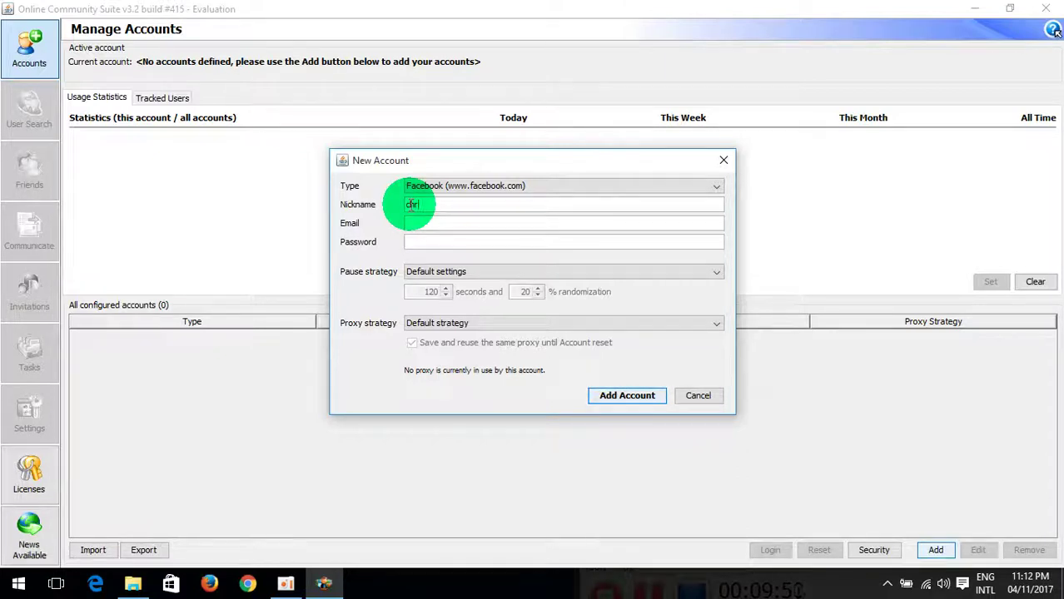
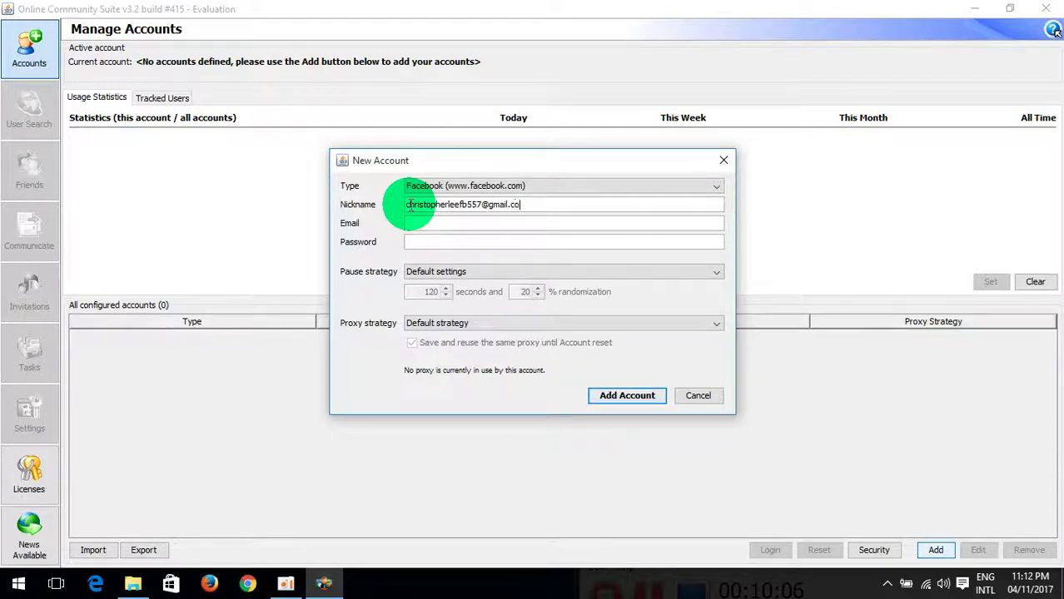
# Step: Enter the account nickname and e-mail address, then submit the new account
pyautogui.write('m')
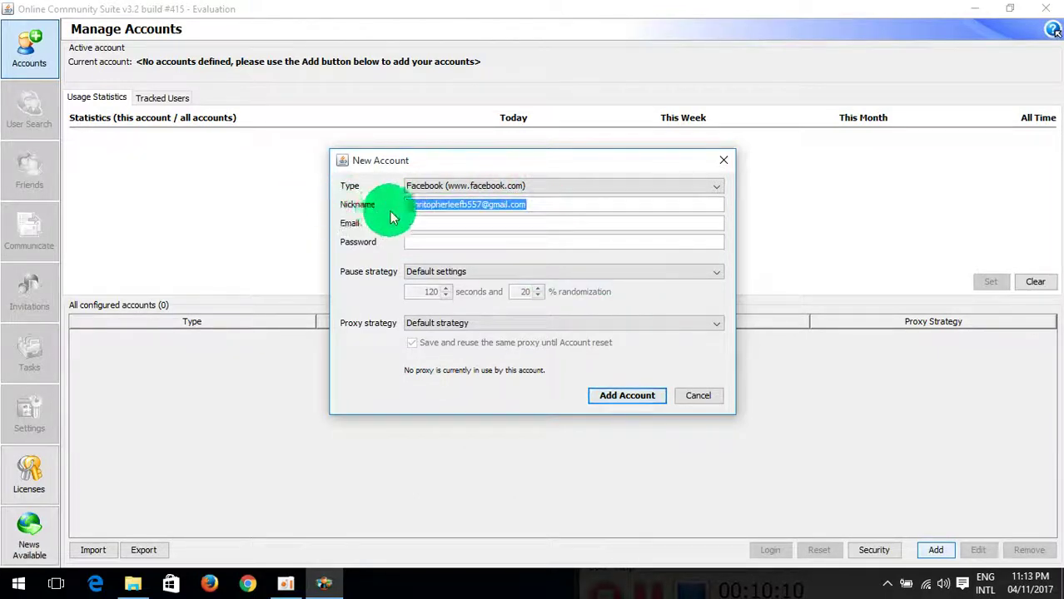
pyautogui.press('BackSpace')
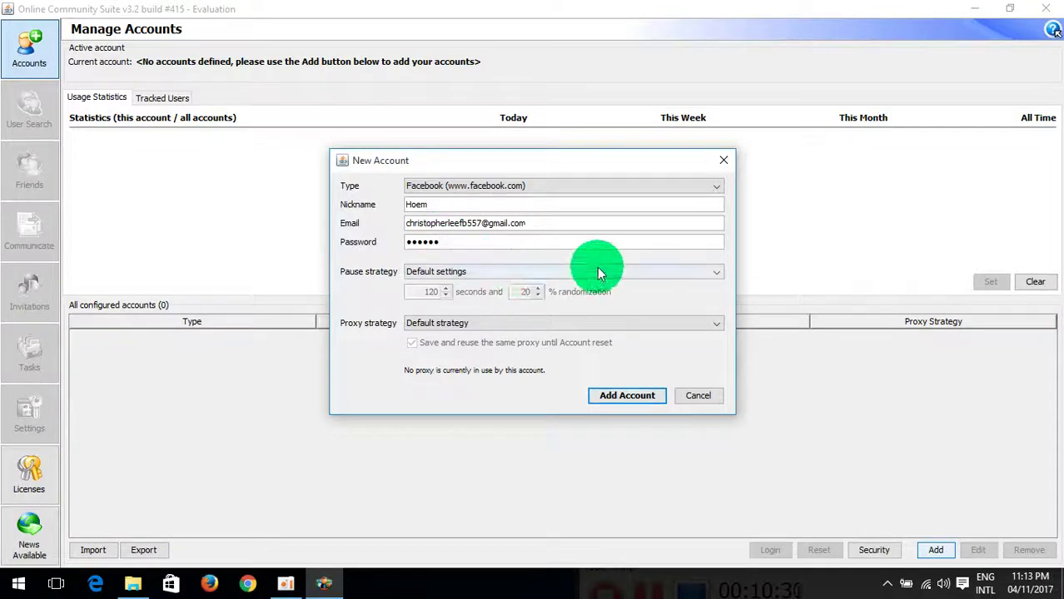
pyautogui.click(640, 398)
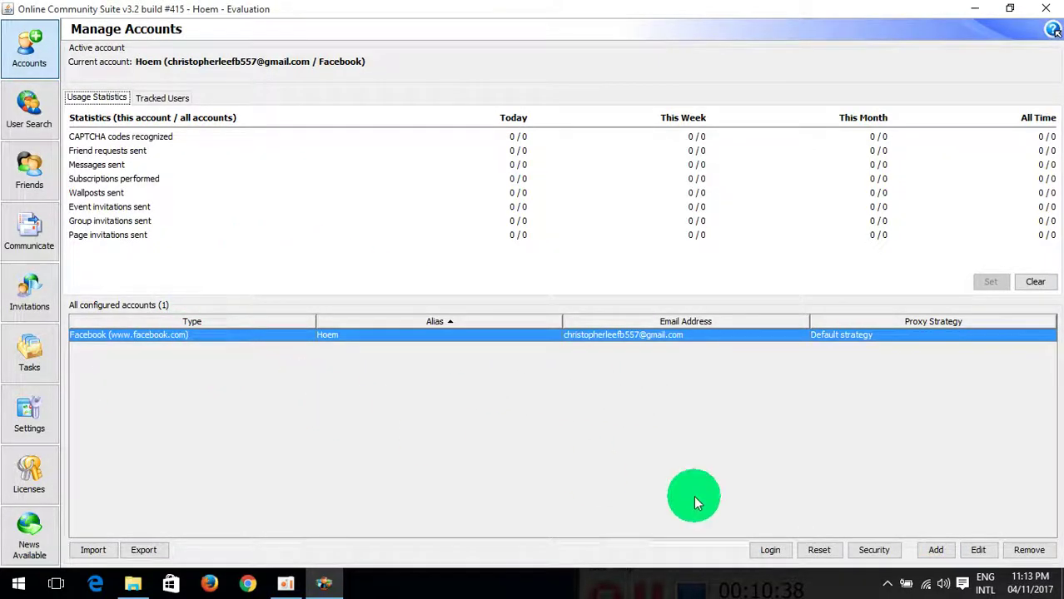
# Step: Log in with the newly added Facebook account
pyautogui.click(770, 550)
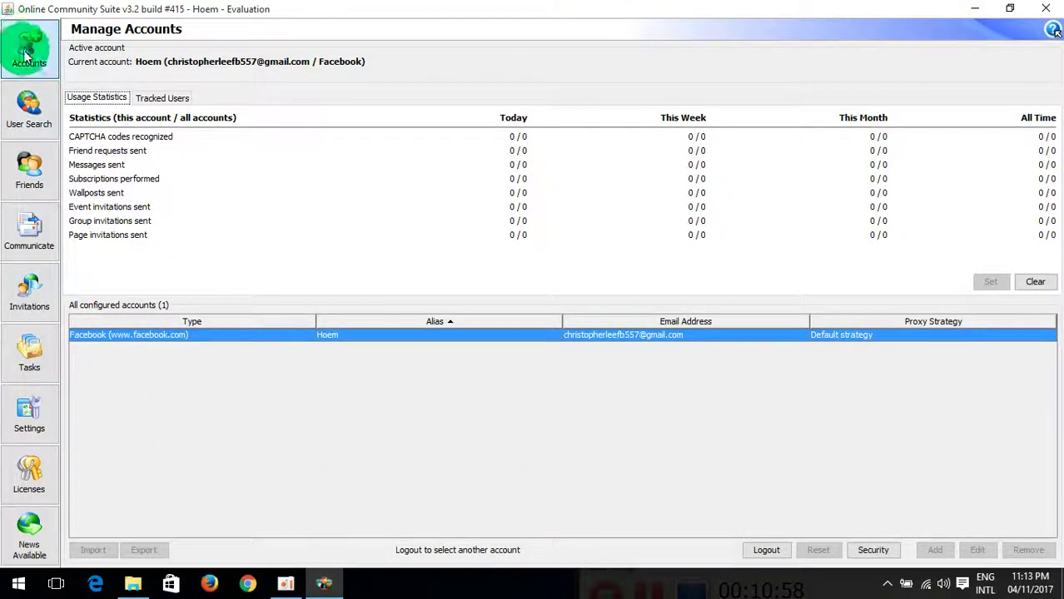
# Step: Go from User Search to the Friends section's Manage Friends tab
pyautogui.click(30, 112)
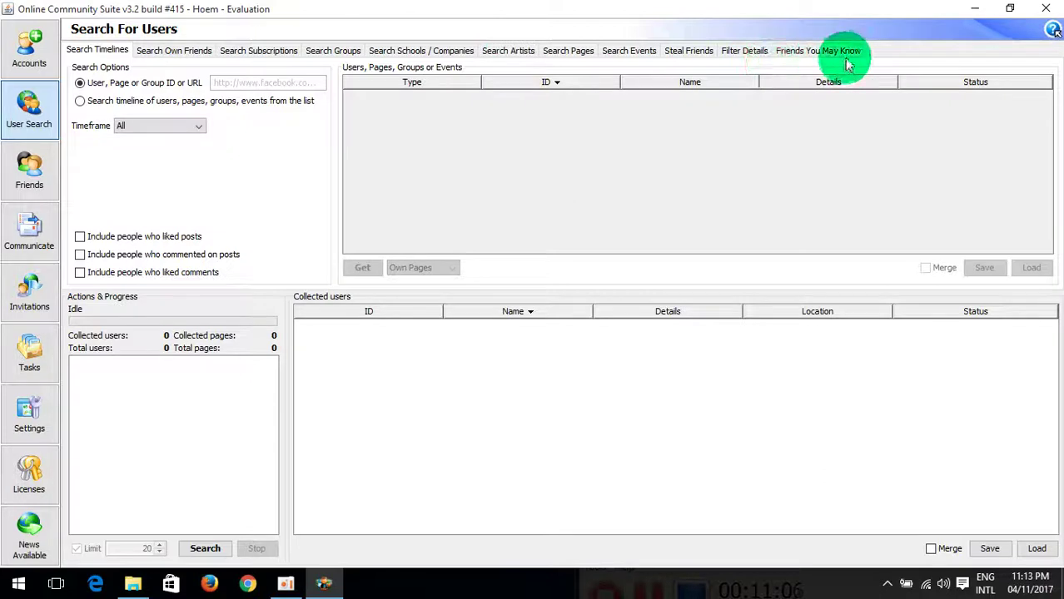
pyautogui.click(28, 177)
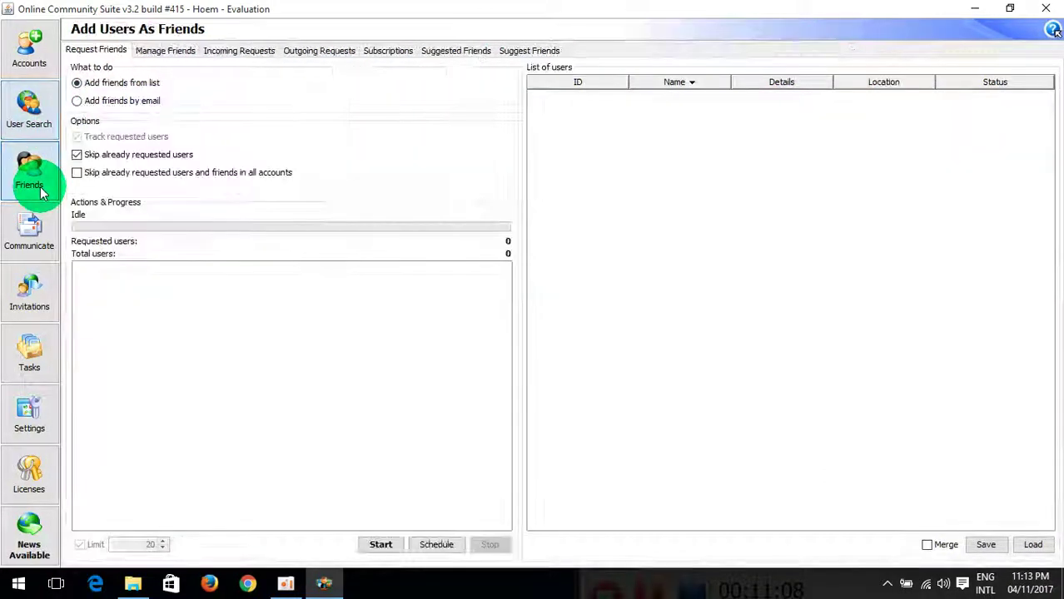
pyautogui.click(178, 57)
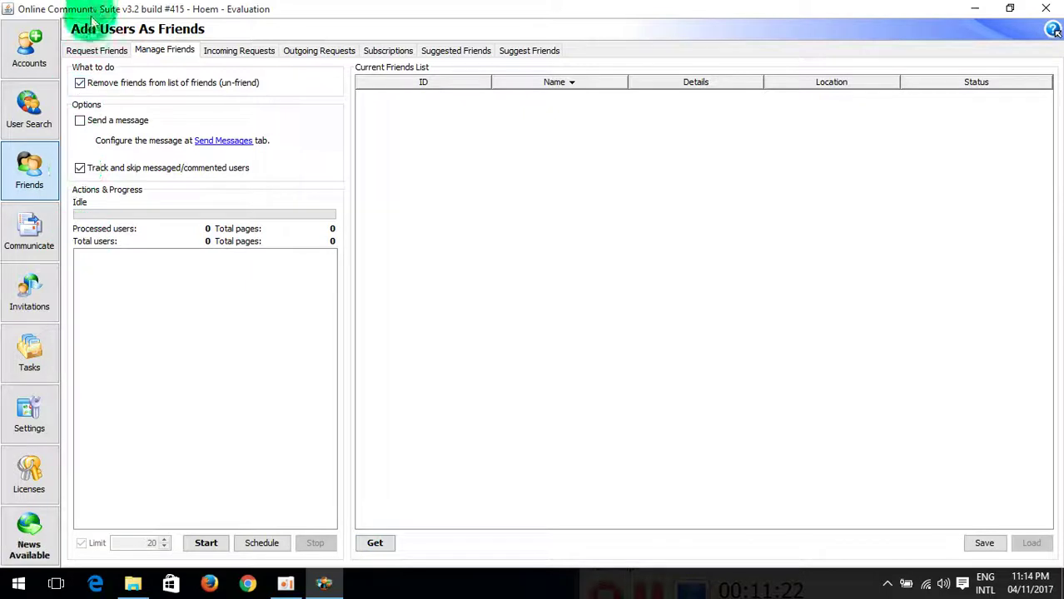
pyautogui.click(29, 241)
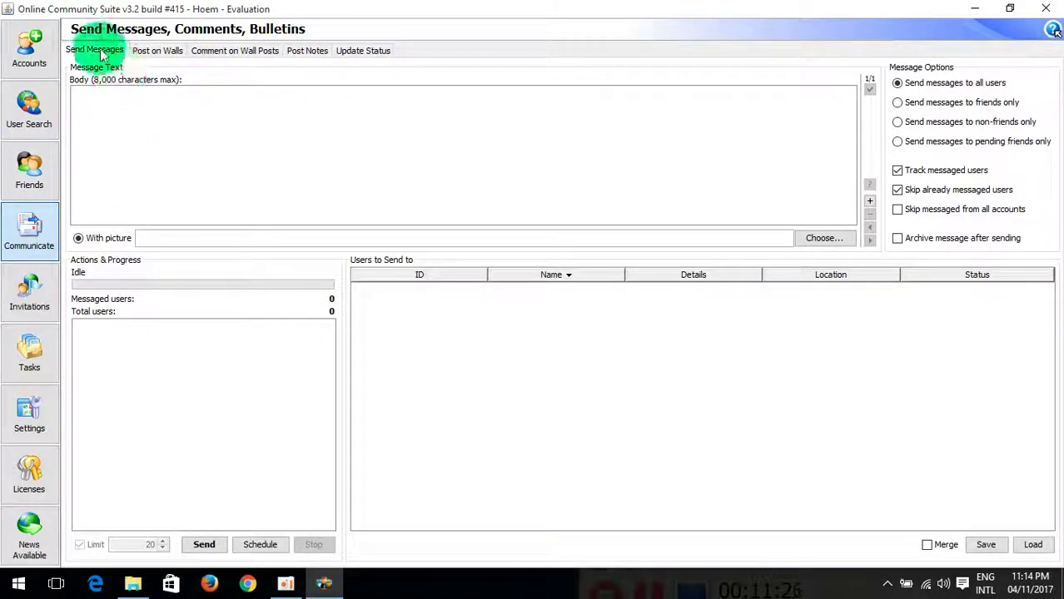
pyautogui.click(30, 171)
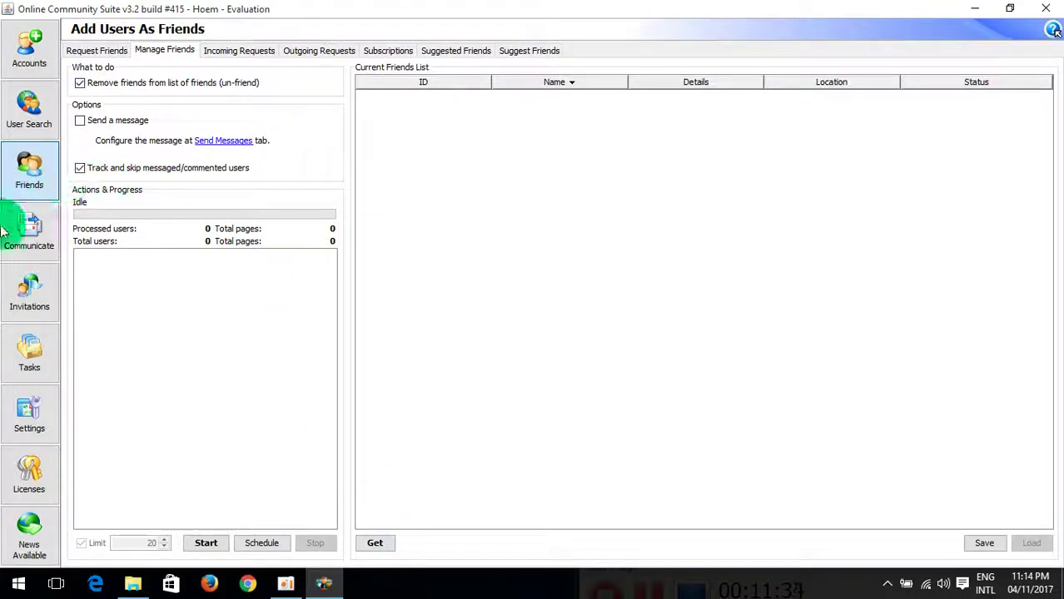
pyautogui.click(33, 231)
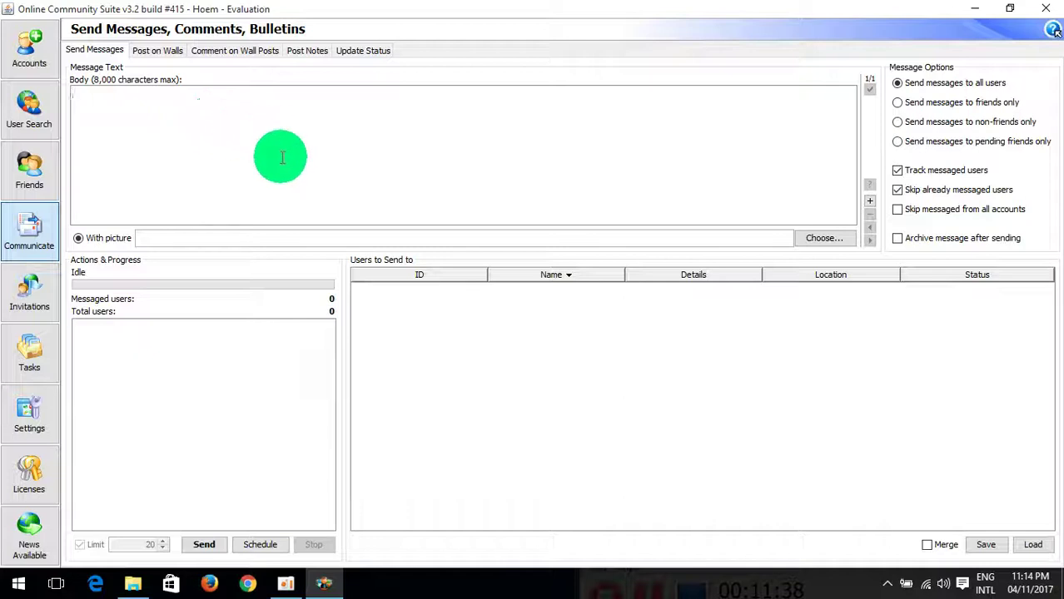
pyautogui.click(158, 51)
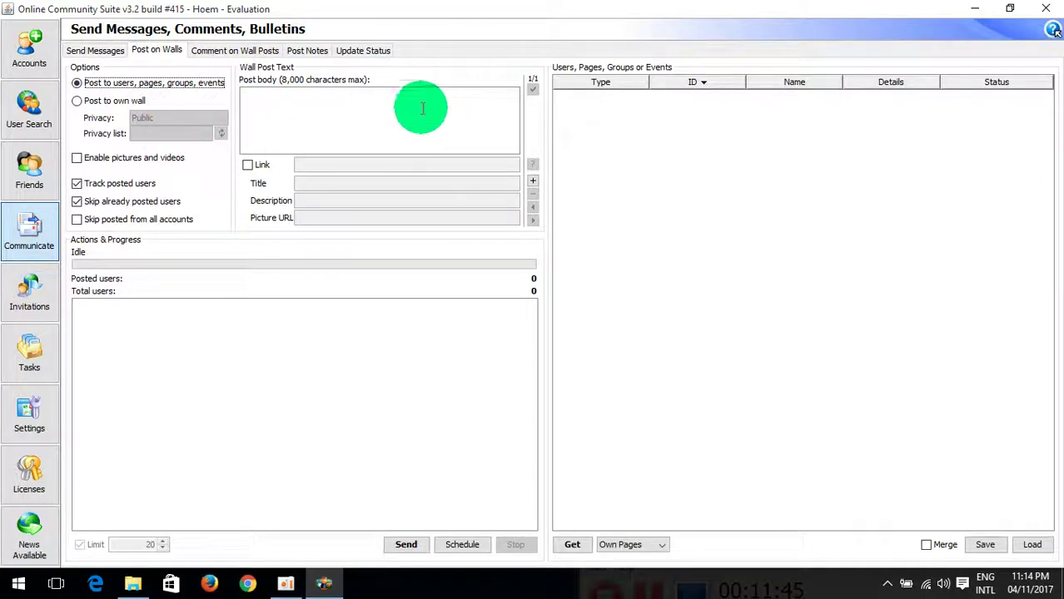
pyautogui.click(91, 50)
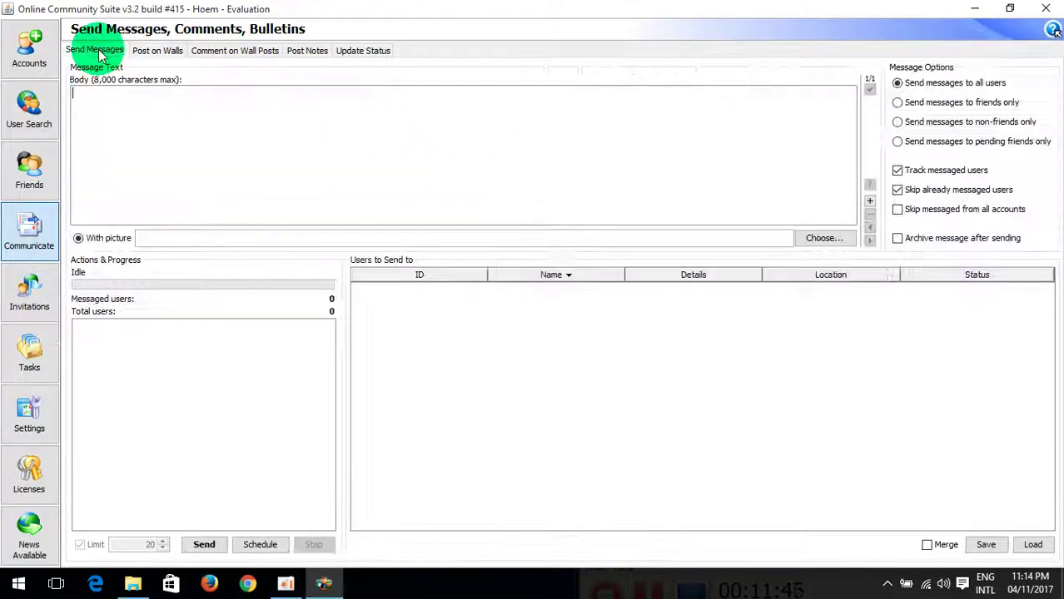
pyautogui.click(32, 181)
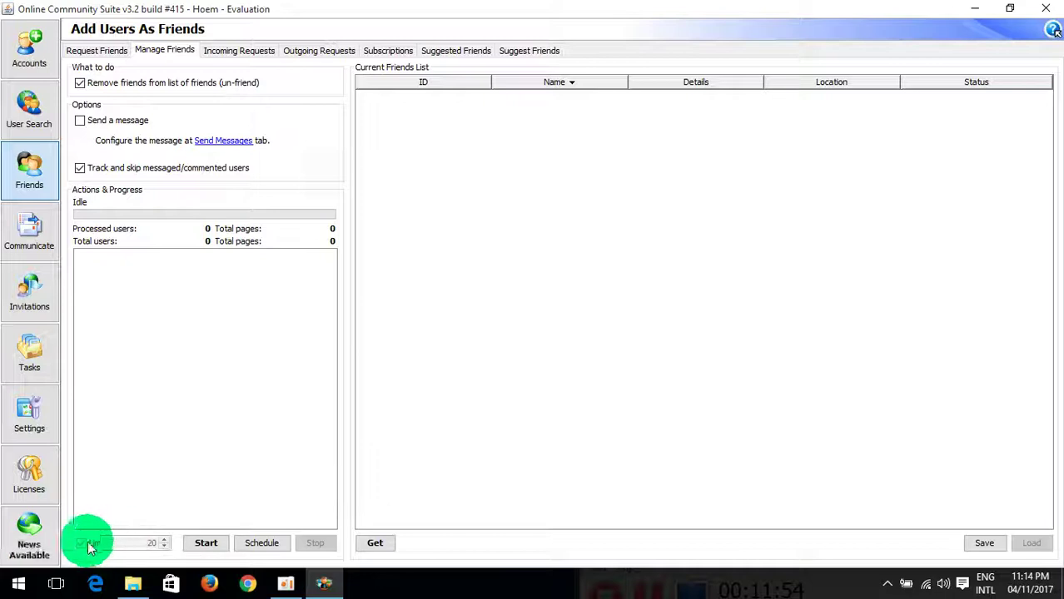
# Step: Get the account's current friends, capped at 20, and switch to Communicate
pyautogui.click(379, 543)
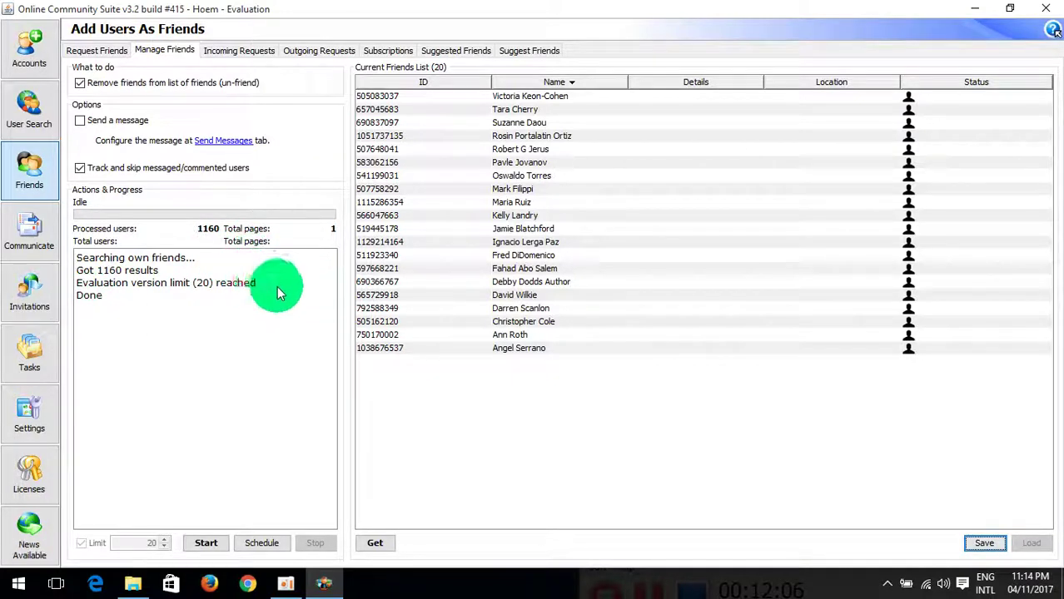
pyautogui.click(25, 239)
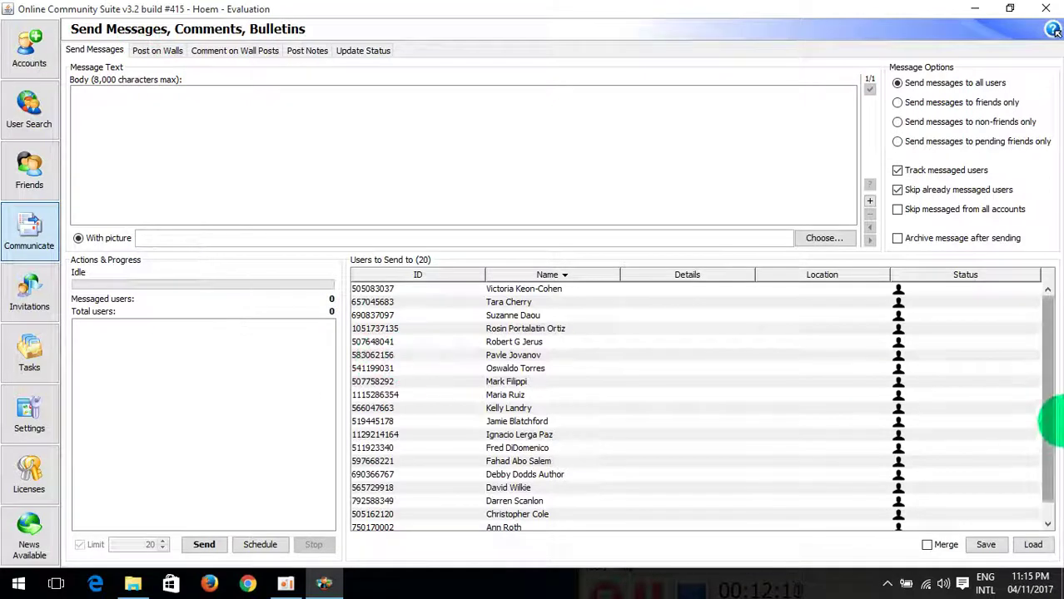
# Step: Open the picture file-open window, enlarged and moved to the top left
pyautogui.moveTo(1041, 339); pyautogui.dragTo(1059, 450)
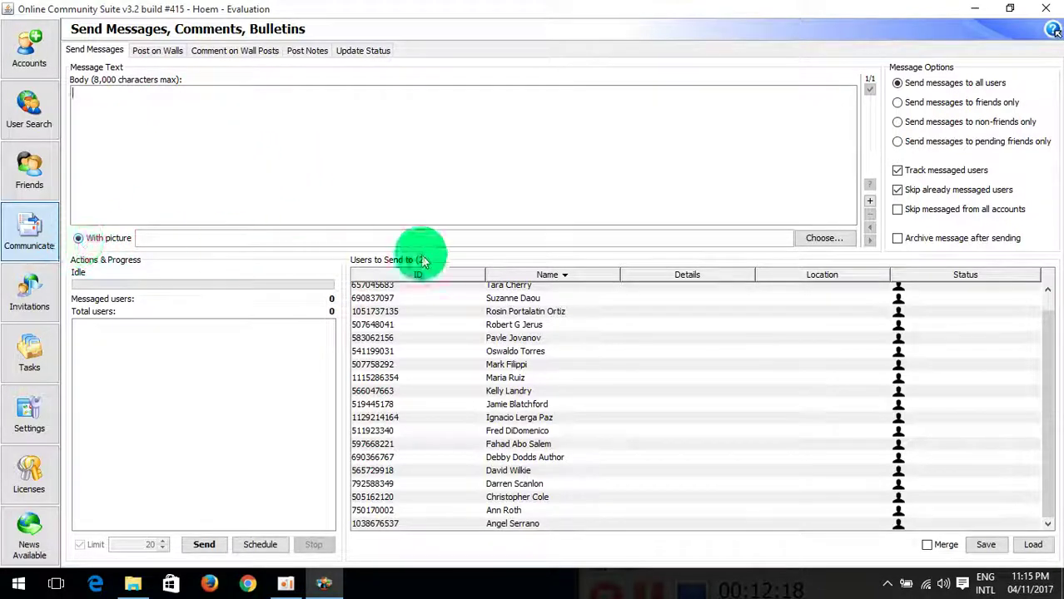
pyautogui.click(824, 239)
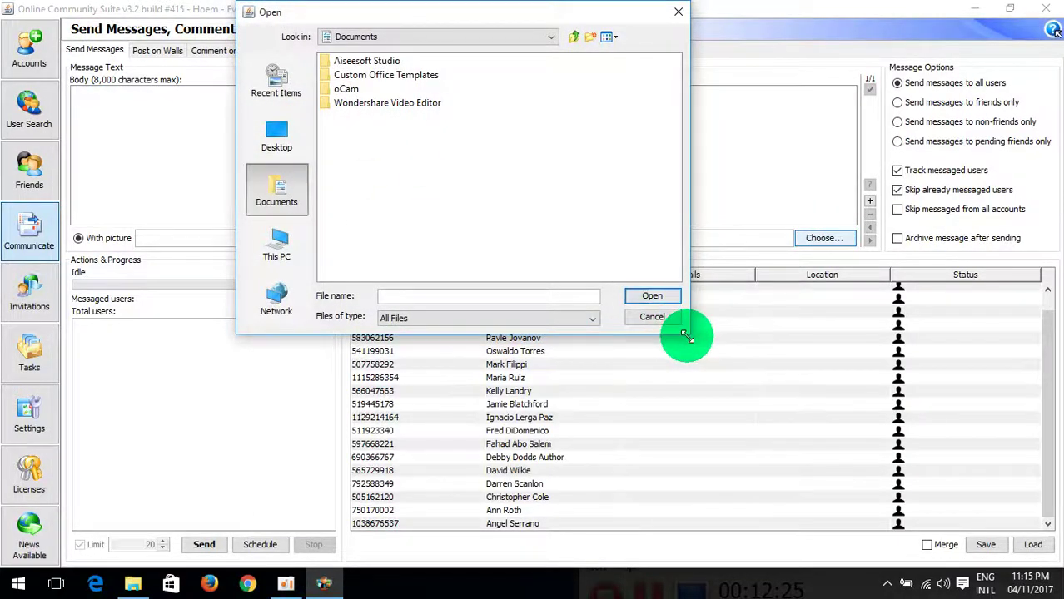
pyautogui.moveTo(686, 336); pyautogui.dragTo(1045, 533)
pyautogui.moveTo(451, 19); pyautogui.dragTo(241, 23)
# Step: Browse to D:\2017 and attach the picture 4 to 6 11 2017.jpg
pyautogui.click(69, 134)
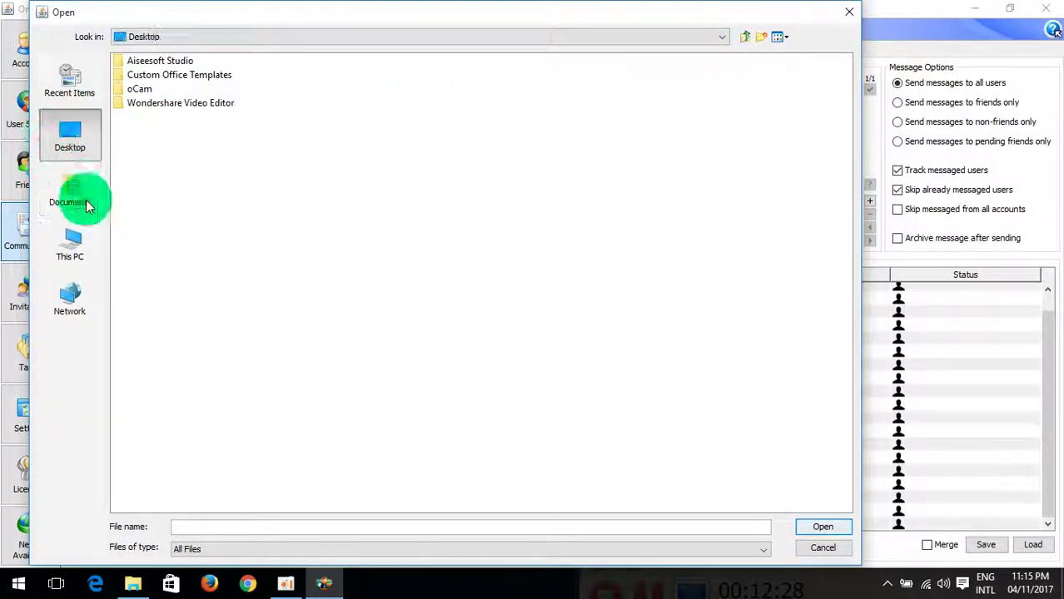
pyautogui.click(79, 252)
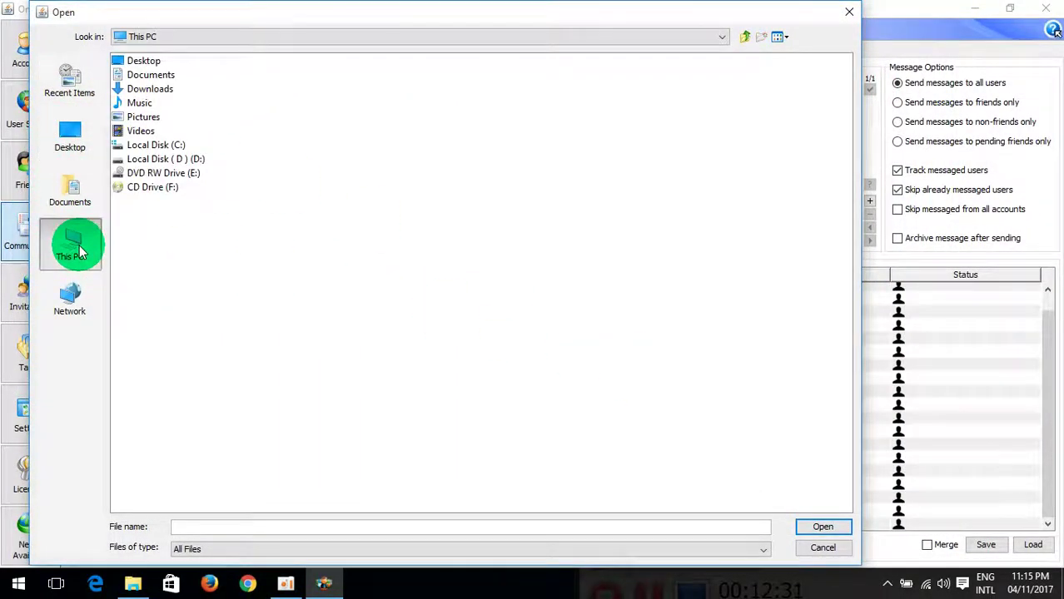
pyautogui.doubleClick(174, 164)
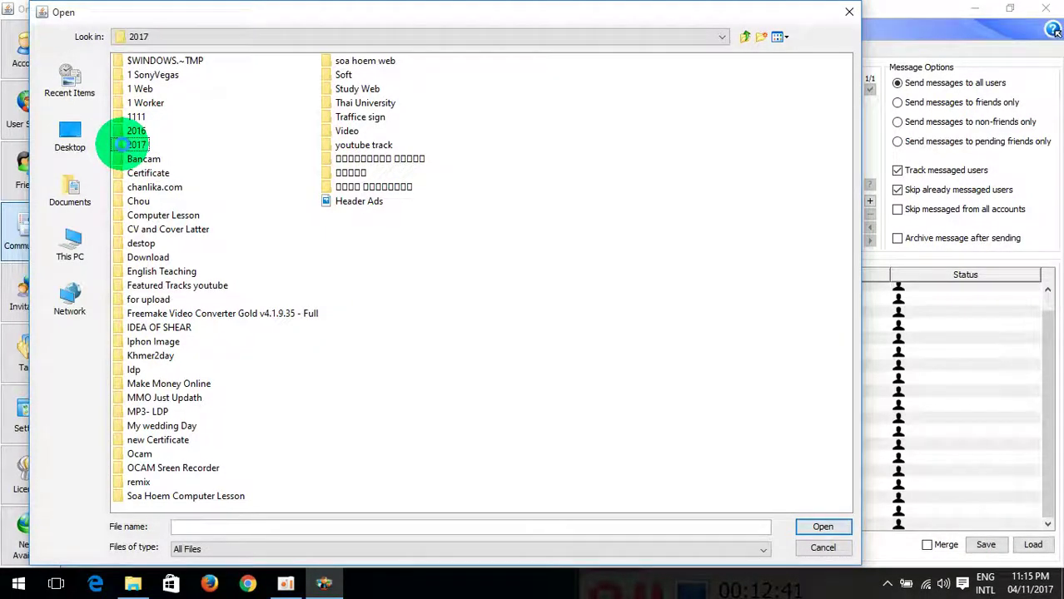
pyautogui.doubleClick(132, 146)
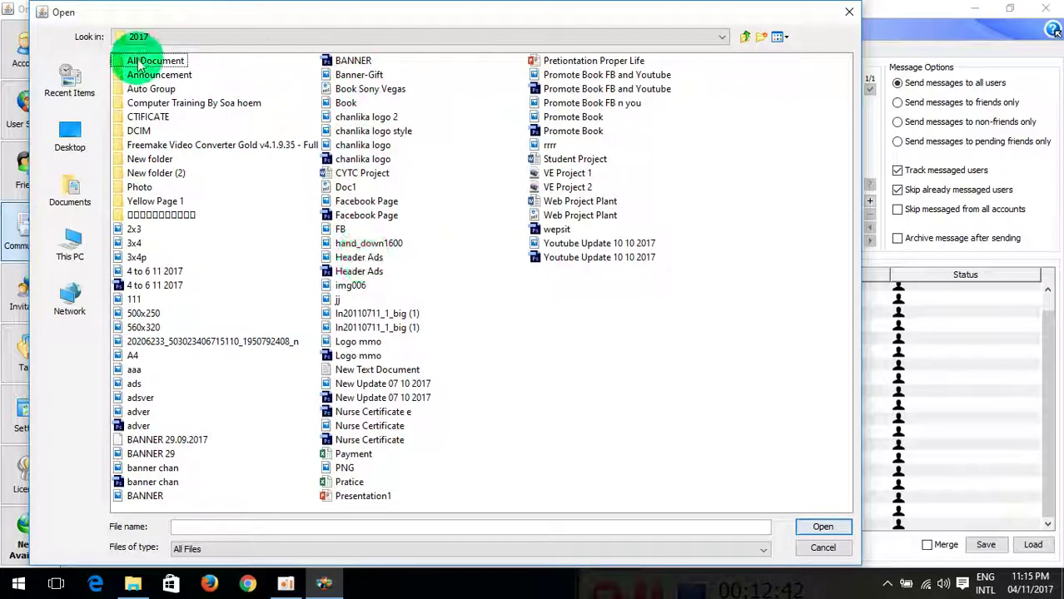
pyautogui.click(147, 272)
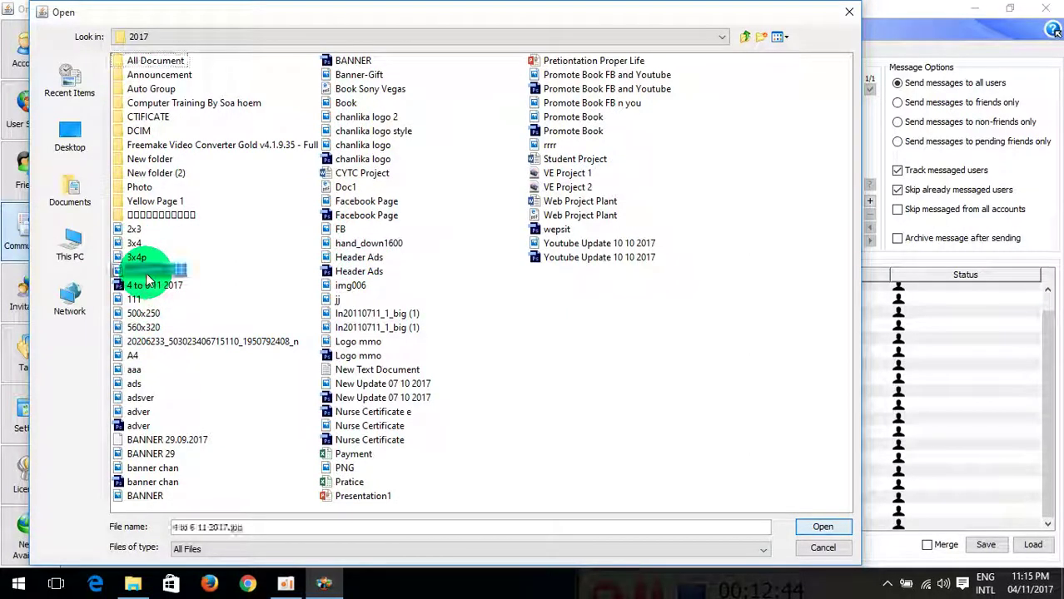
pyautogui.click(824, 528)
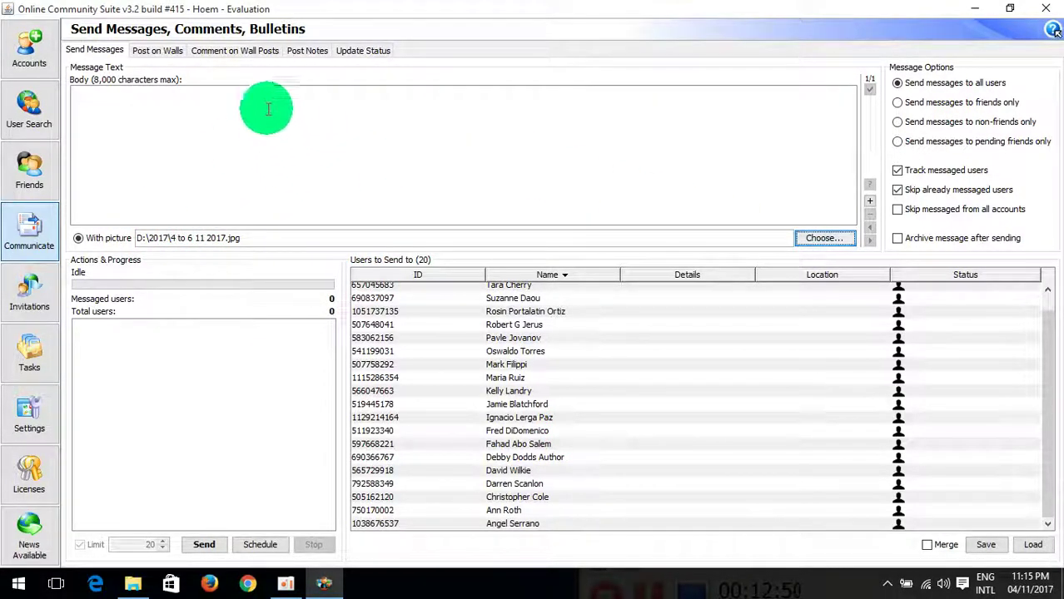
# Step: Write 'Hi' in the message body and send it to the 20 listed users
pyautogui.click(327, 135)
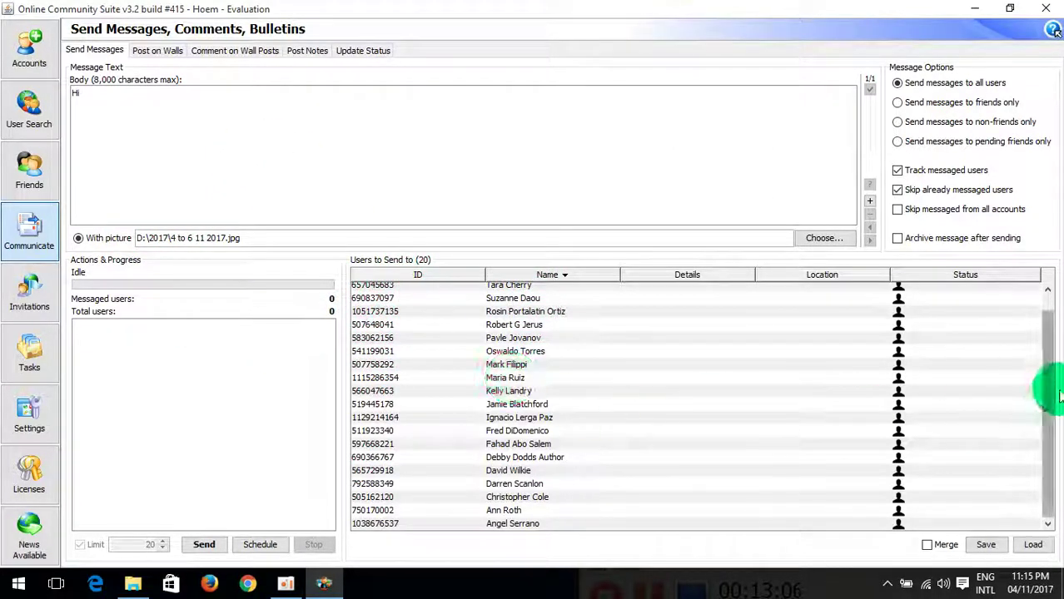
pyautogui.moveTo(1048, 398); pyautogui.dragTo(1042, 303)
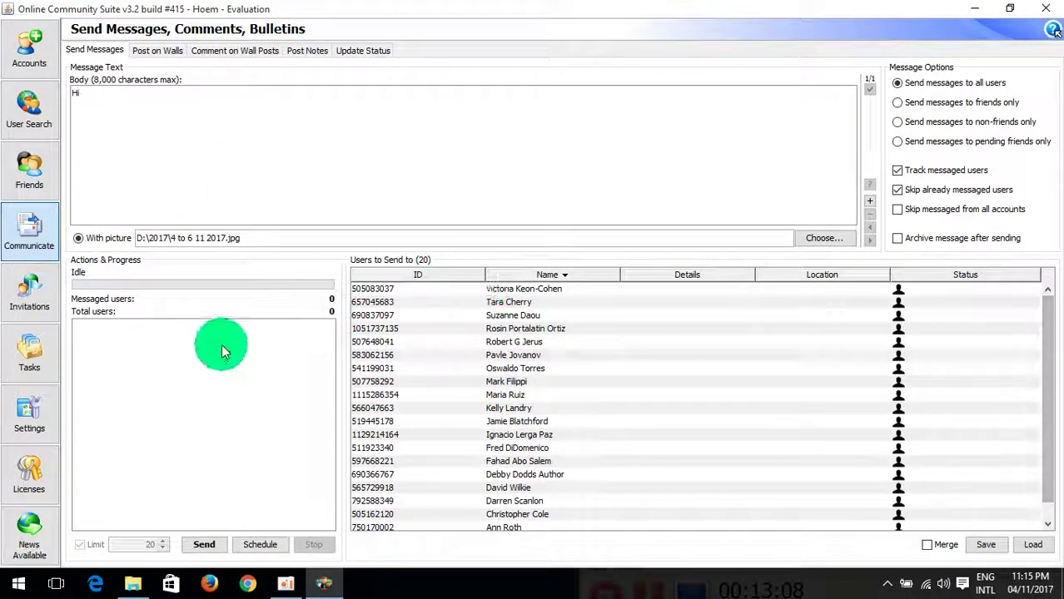
pyautogui.click(202, 544)
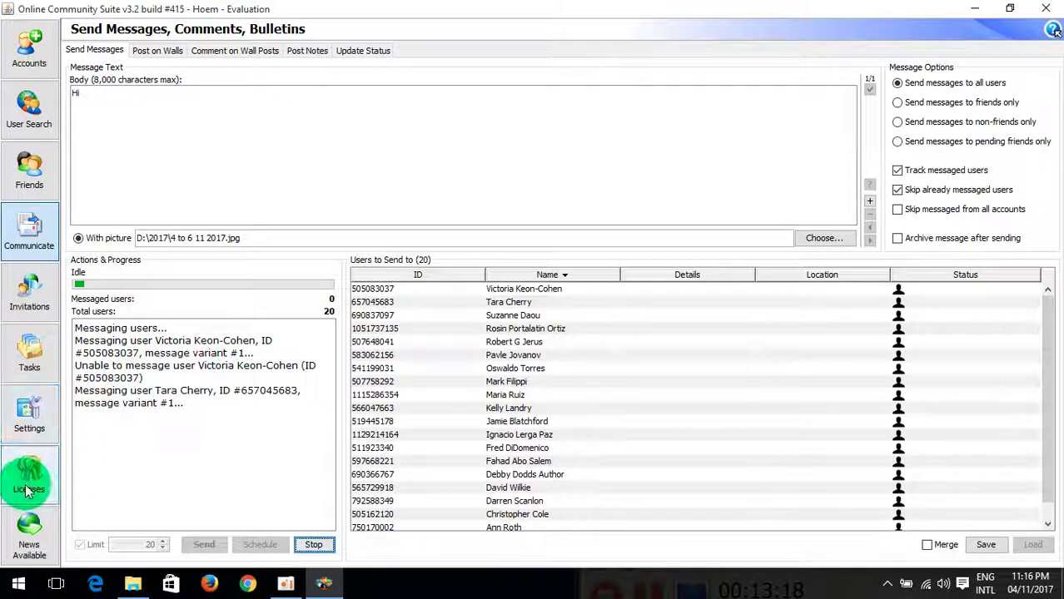
# Step: Uncheck the 60-second pause between iterations, accept the warning, and return to Communicate
pyautogui.click(29, 412)
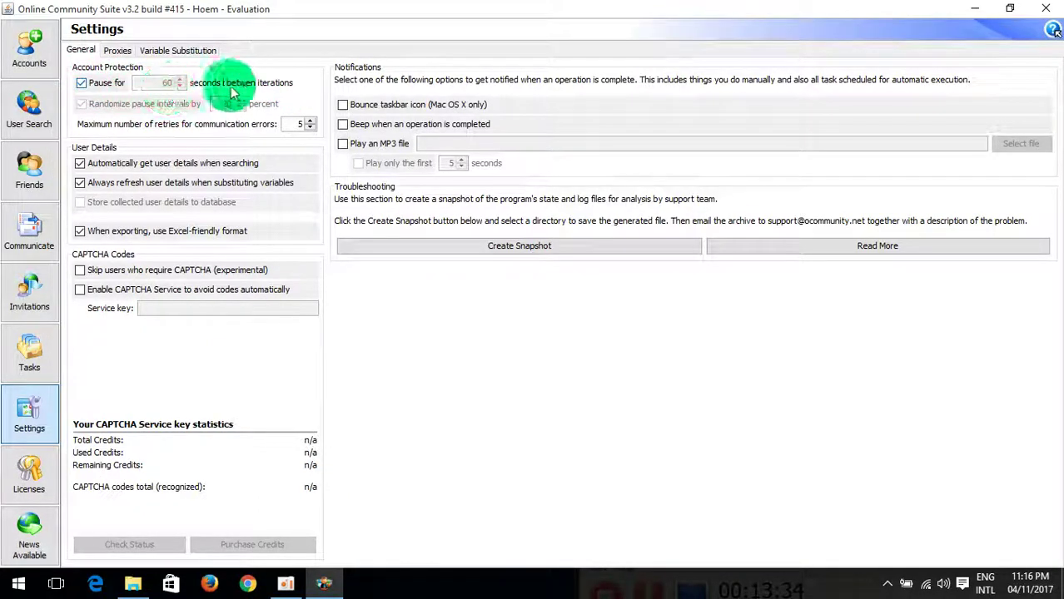
pyautogui.click(81, 83)
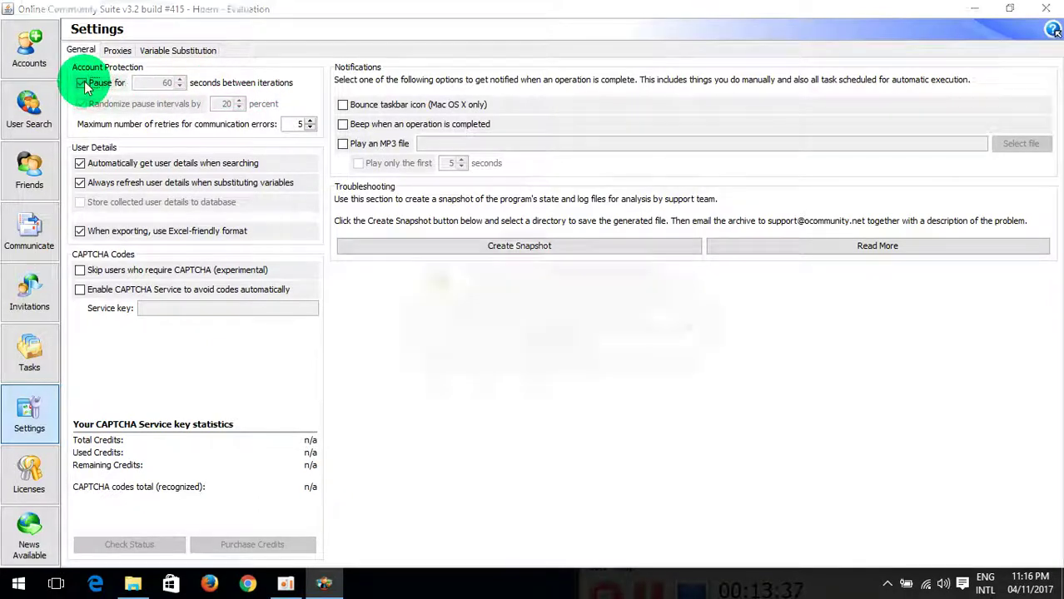
pyautogui.click(562, 354)
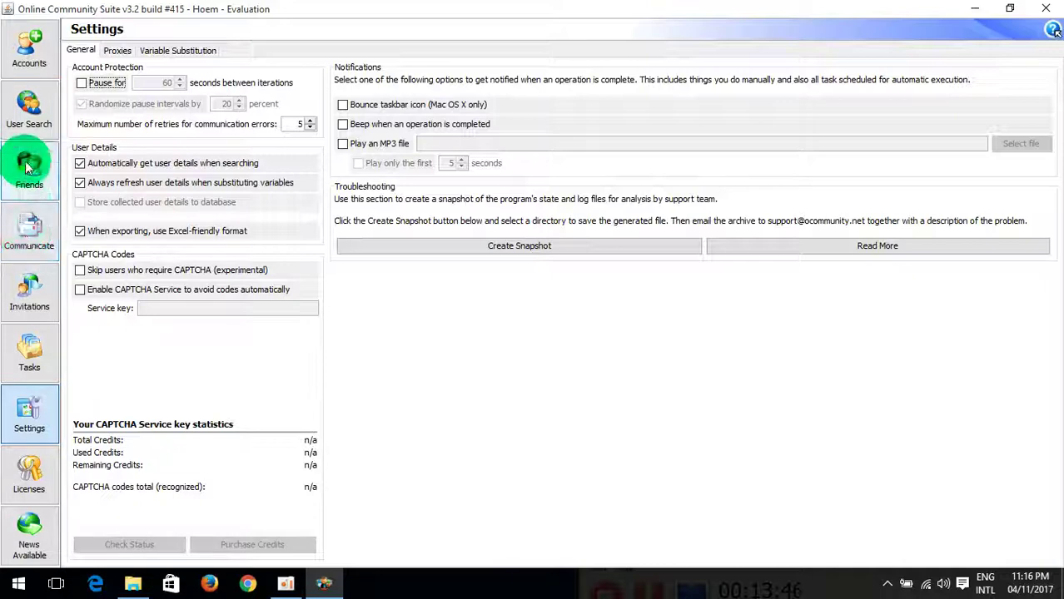
pyautogui.click(30, 230)
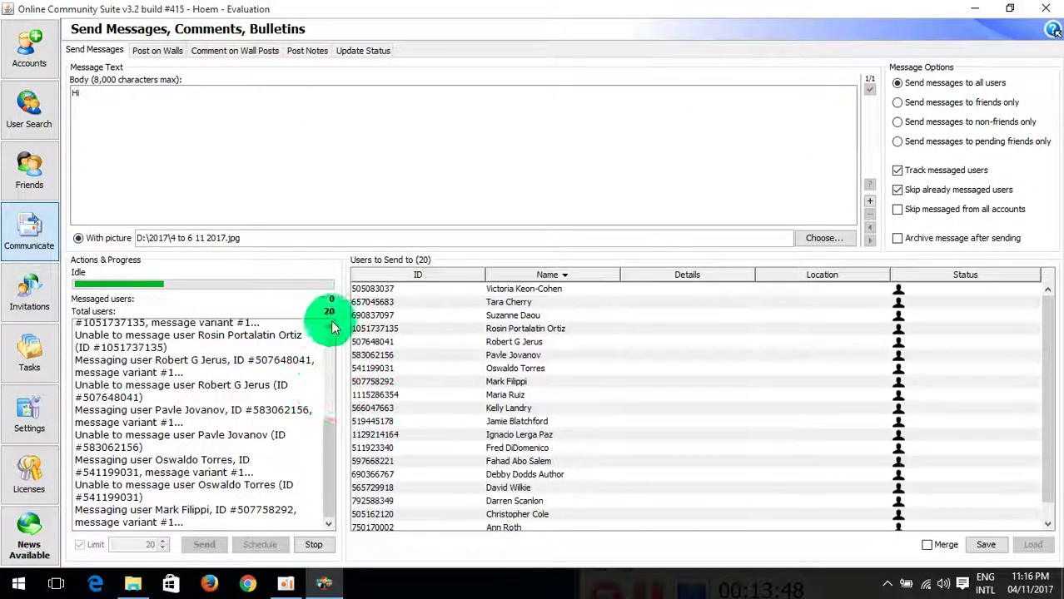
# Step: Review the Actions & Progress log of failed sends, then stop the run
pyautogui.moveTo(327, 488); pyautogui.dragTo(332, 392)
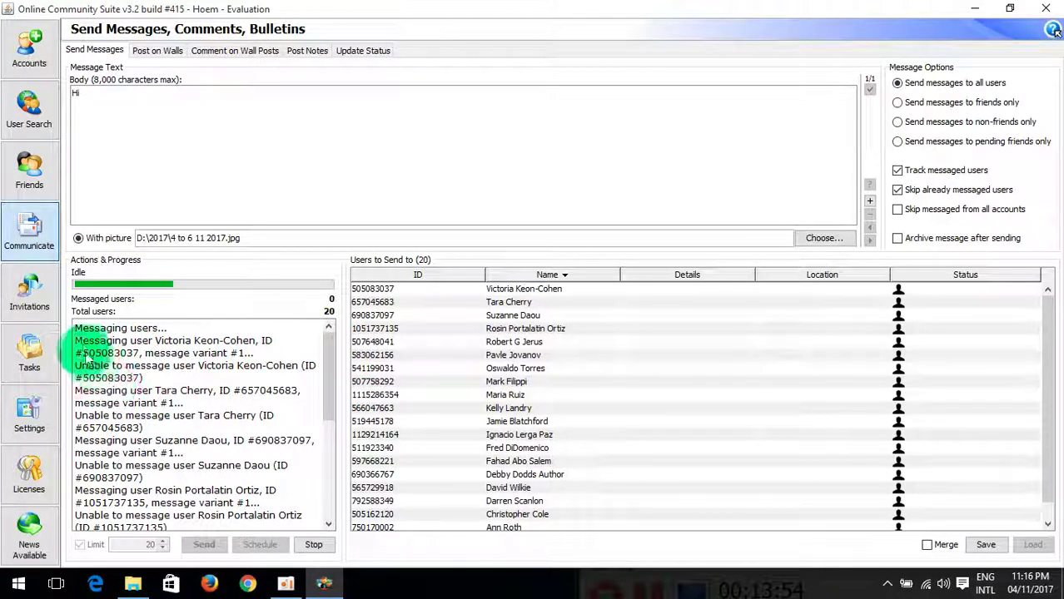
pyautogui.scroll(-7, 187, 379)
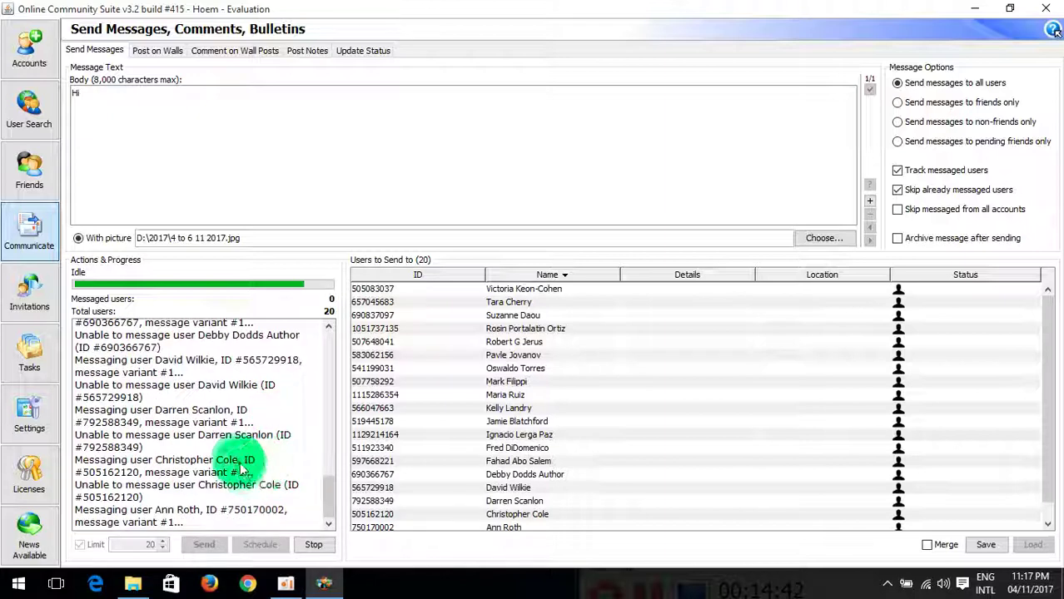
pyautogui.click(313, 545)
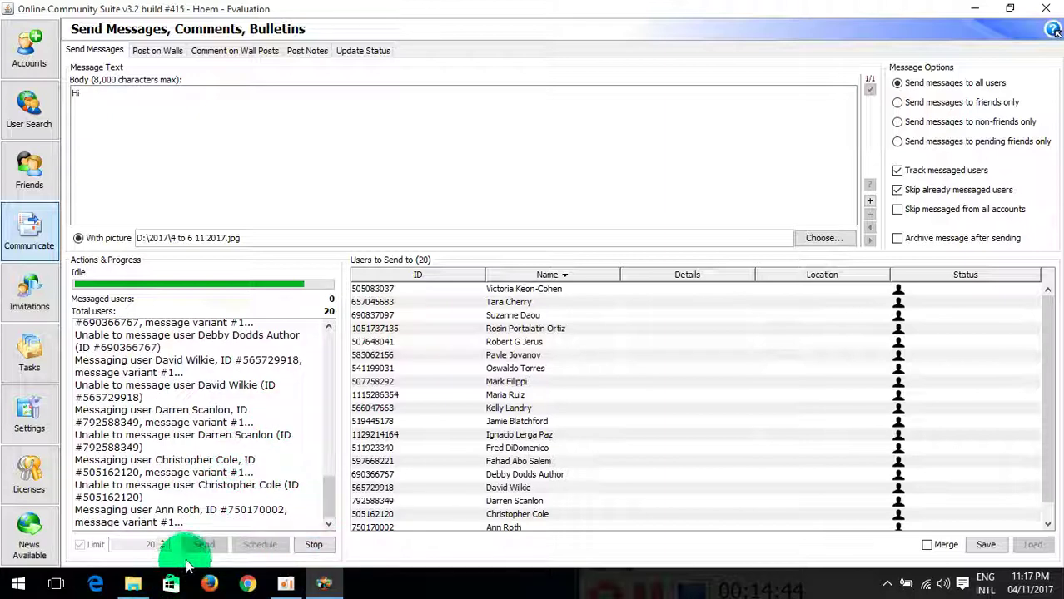